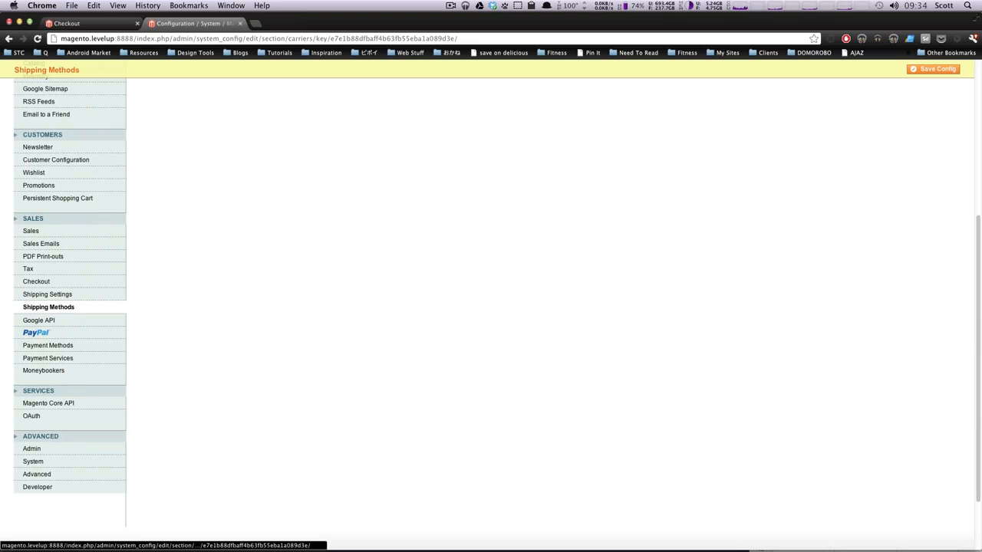
Expand the UPS shipping method settings and set Enabled for Checkout to Yes.
{"action": "scroll", "coordinate": [978, 240], "scroll_direction": "up", "scroll_amount": 5}
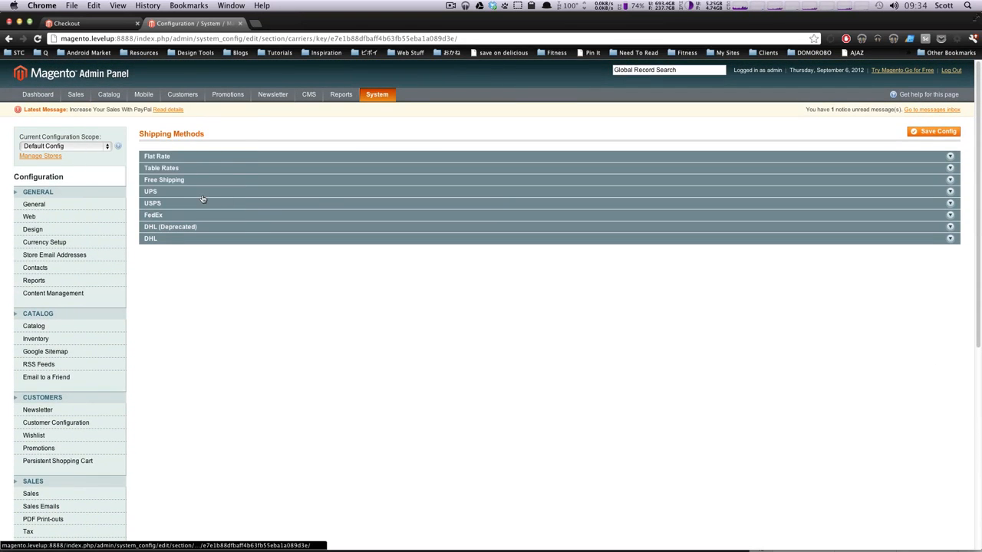
{"action": "left_click", "coordinate": [211, 191]}
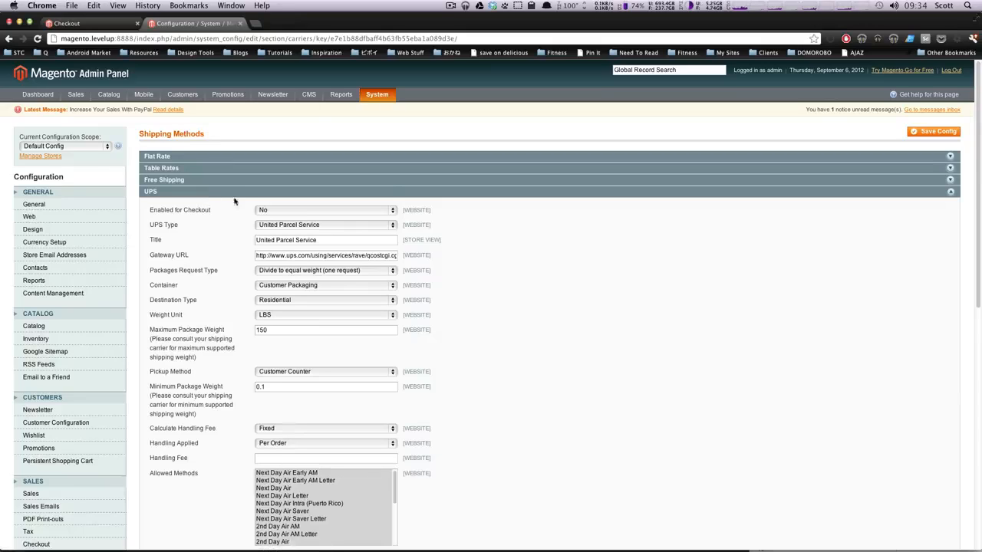
{"action": "left_click", "coordinate": [261, 210]}
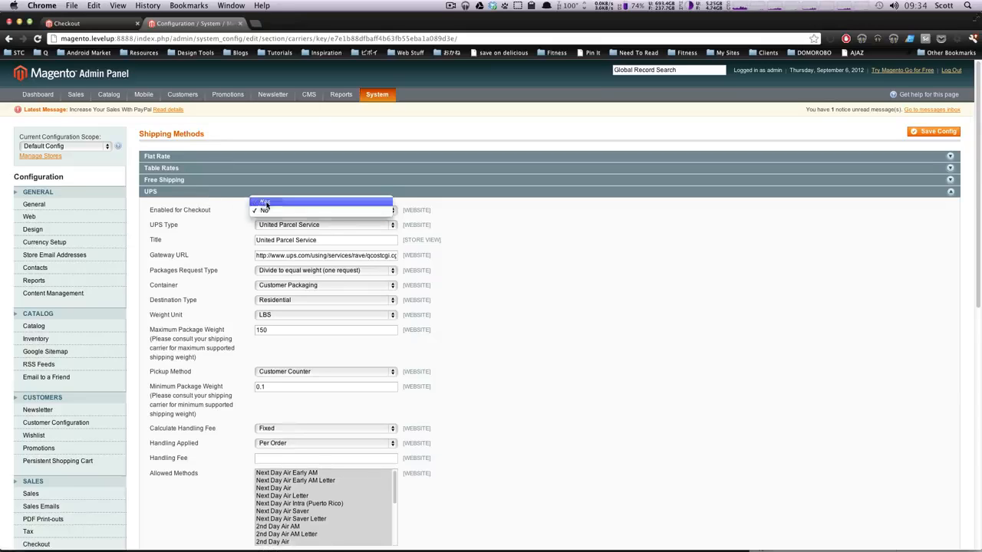
{"action": "left_click", "coordinate": [262, 202]}
Keep the UPS Type as United Parcel Service and set the shipping method's title to UPS.
{"action": "left_click", "coordinate": [314, 222]}
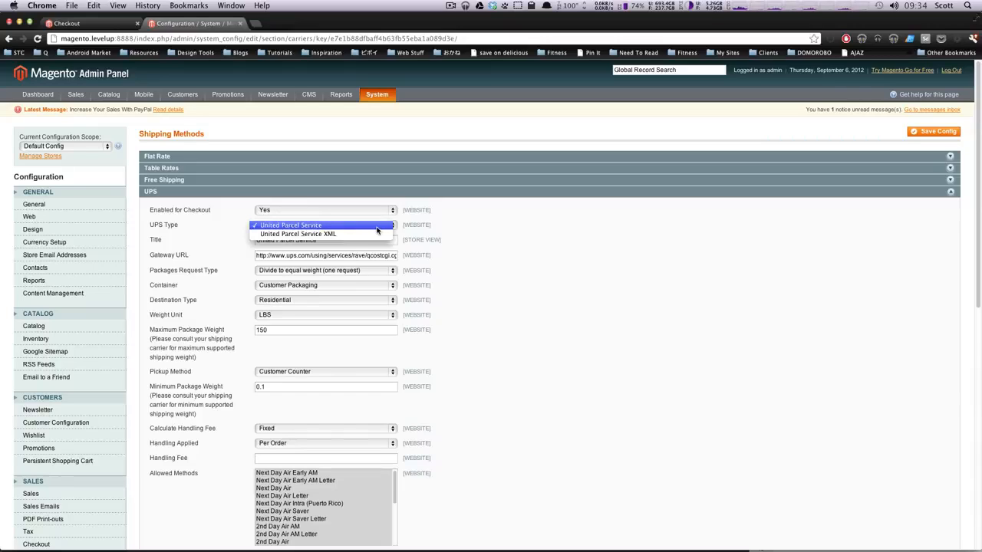
{"action": "left_click", "coordinate": [469, 231]}
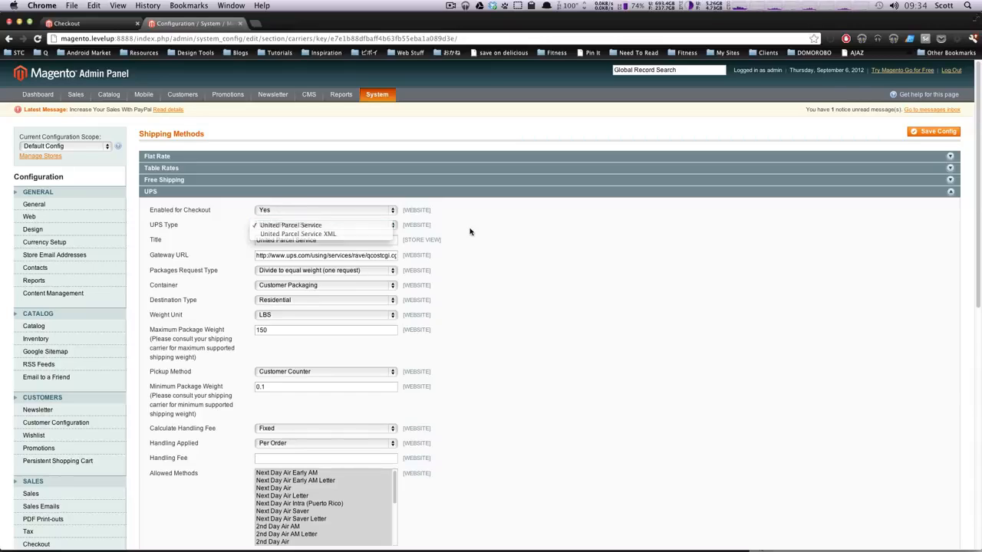
{"action": "left_click_drag", "start_coordinate": [329, 240], "coordinate": [257, 237]}
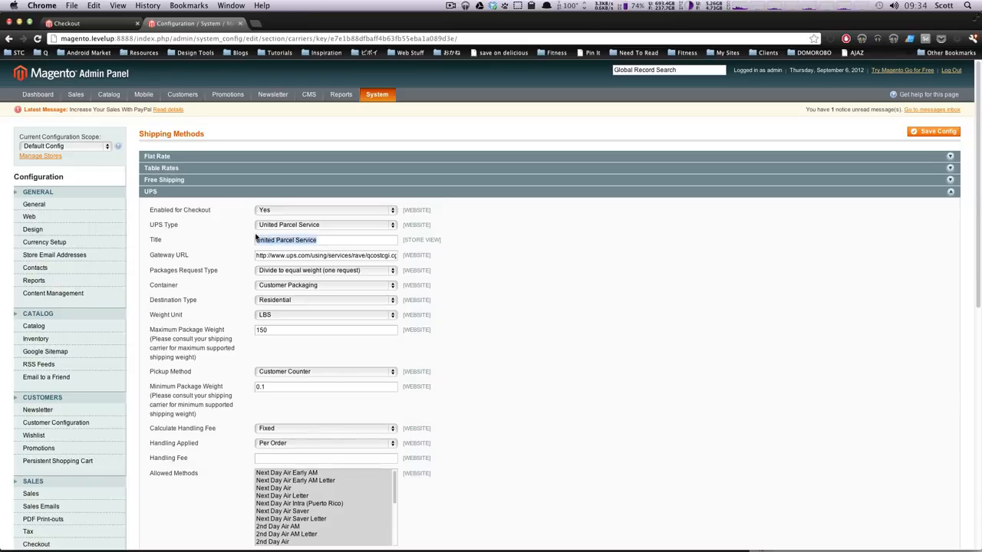
{"action": "type", "text": "UPS"}
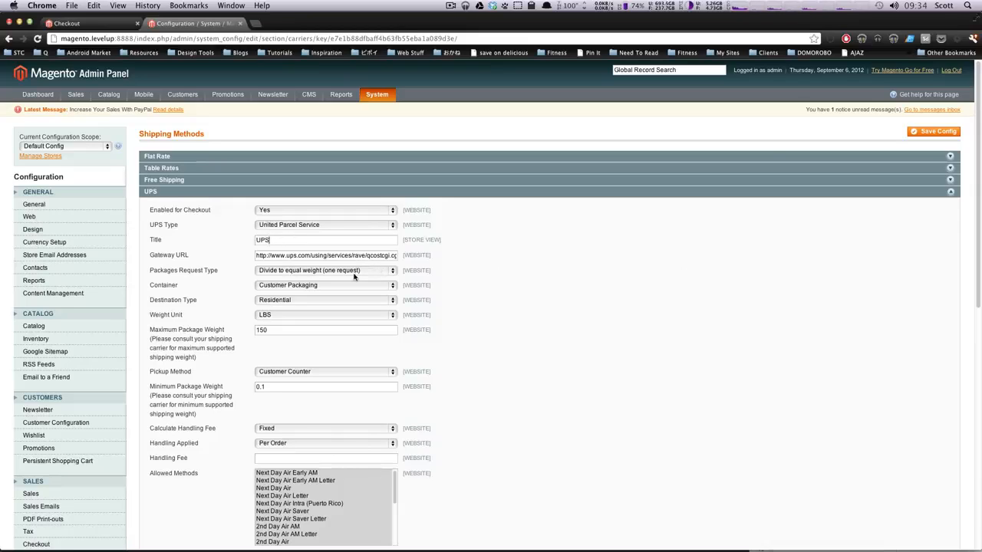
Inspect the Gateway URL of the UPS shipping method without editing it.
{"action": "left_click_drag", "start_coordinate": [348, 254], "coordinate": [287, 254]}
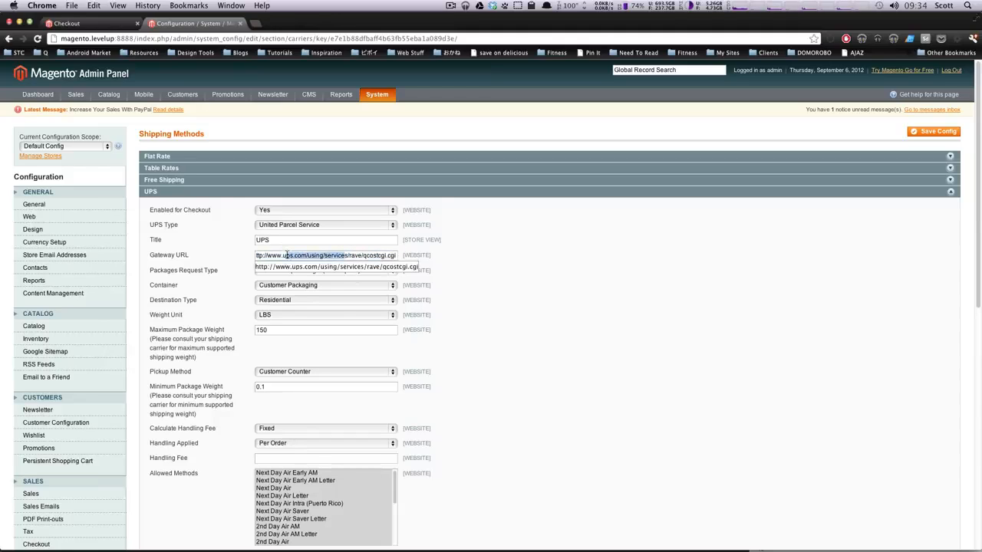
{"action": "left_click", "coordinate": [287, 254]}
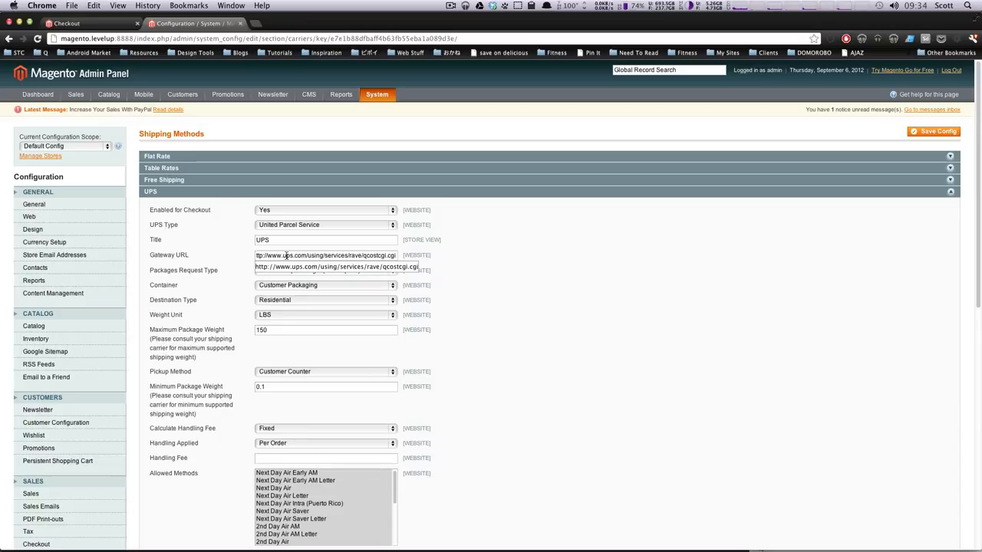
{"action": "left_click", "coordinate": [474, 264]}
{"action": "left_click", "coordinate": [335, 255]}
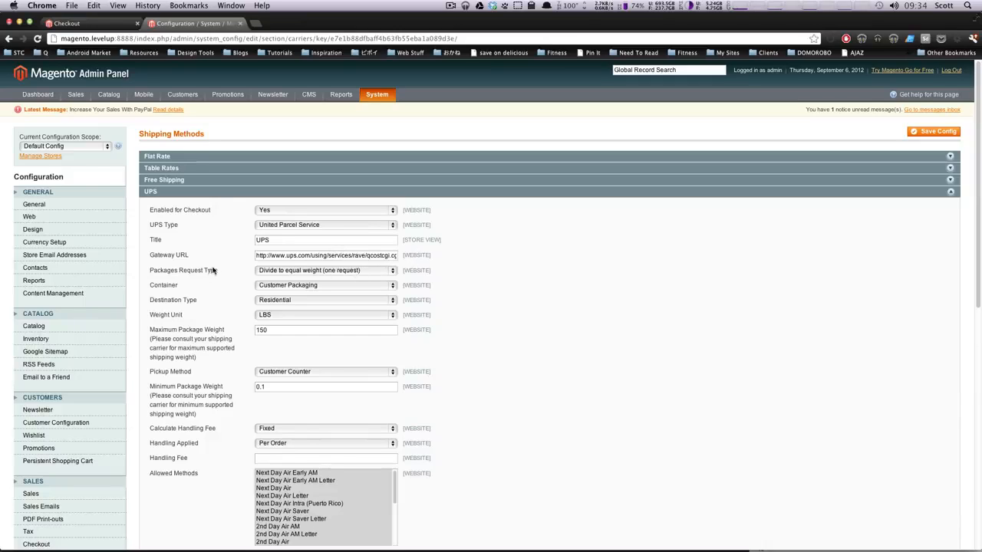
Review the Packages Request Type choices and keep Divide to equal weight (one request).
{"action": "left_click", "coordinate": [353, 273]}
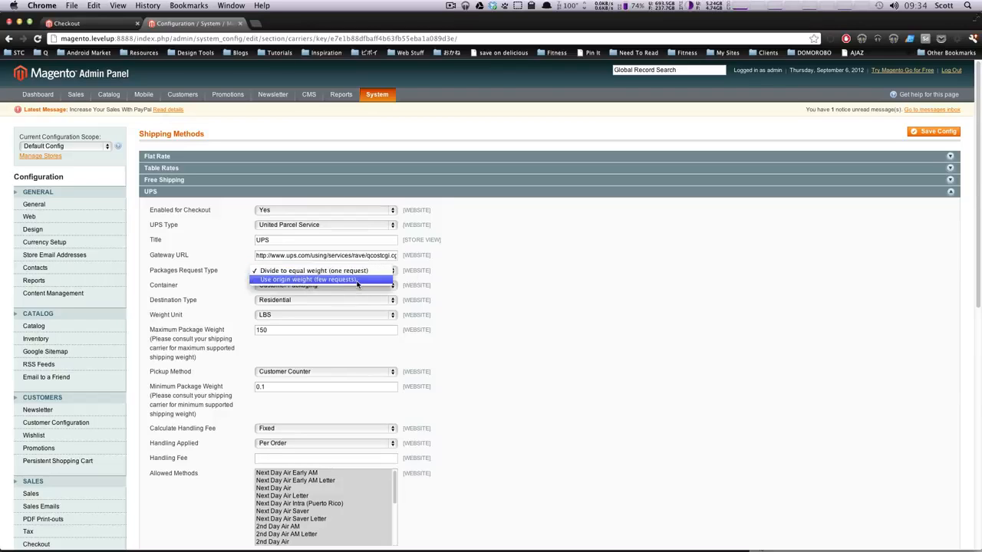
{"action": "left_click", "coordinate": [360, 271]}
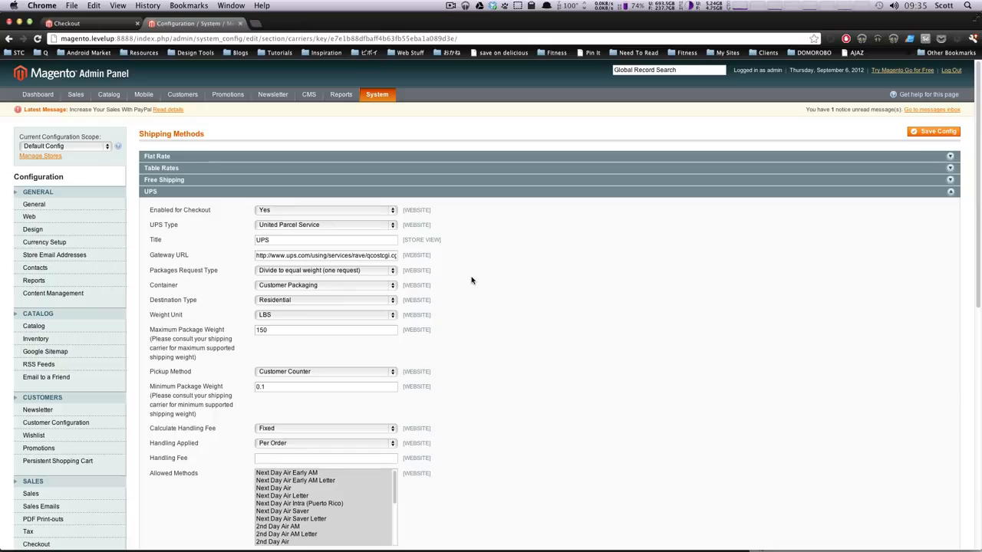
{"action": "left_click", "coordinate": [362, 271]}
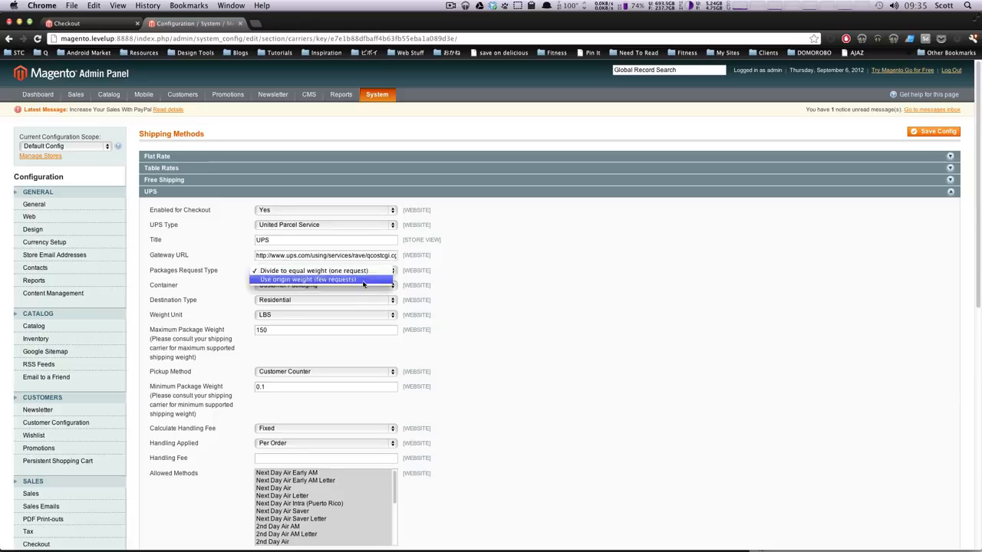
{"action": "left_click", "coordinate": [375, 280]}
{"action": "left_click", "coordinate": [358, 271]}
{"action": "left_click", "coordinate": [352, 261]}
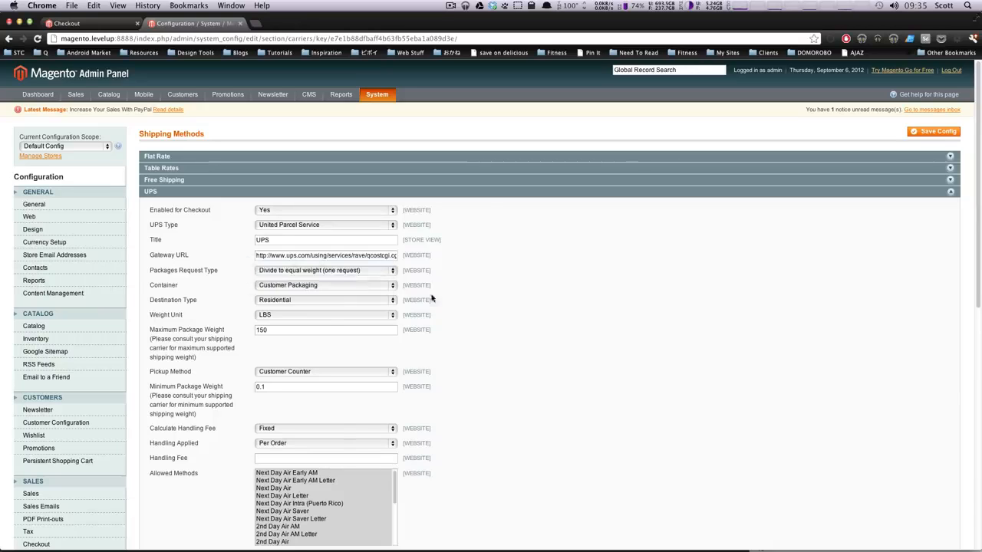
Review the UPS container options and keep Customer Packaging.
{"action": "left_click", "coordinate": [358, 286]}
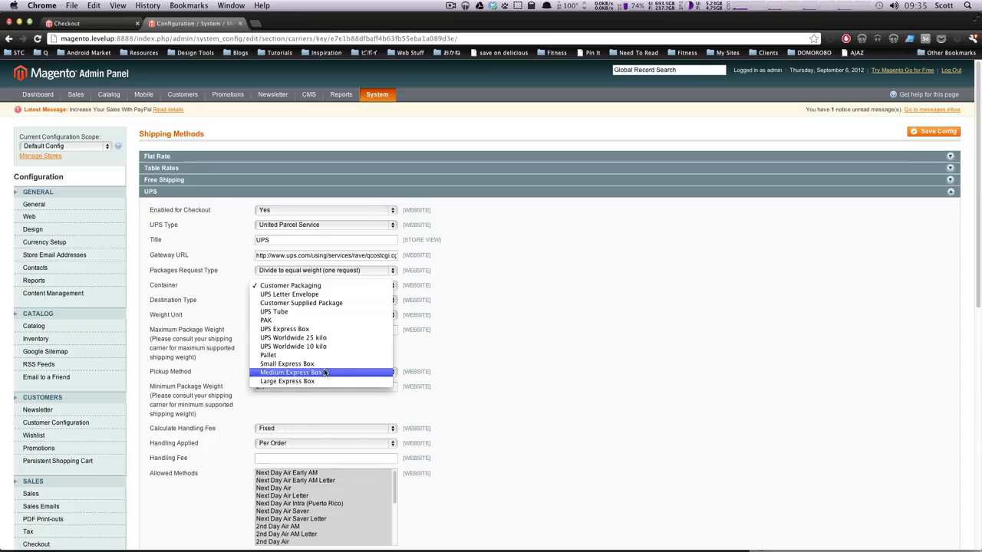
{"action": "left_click", "coordinate": [329, 288]}
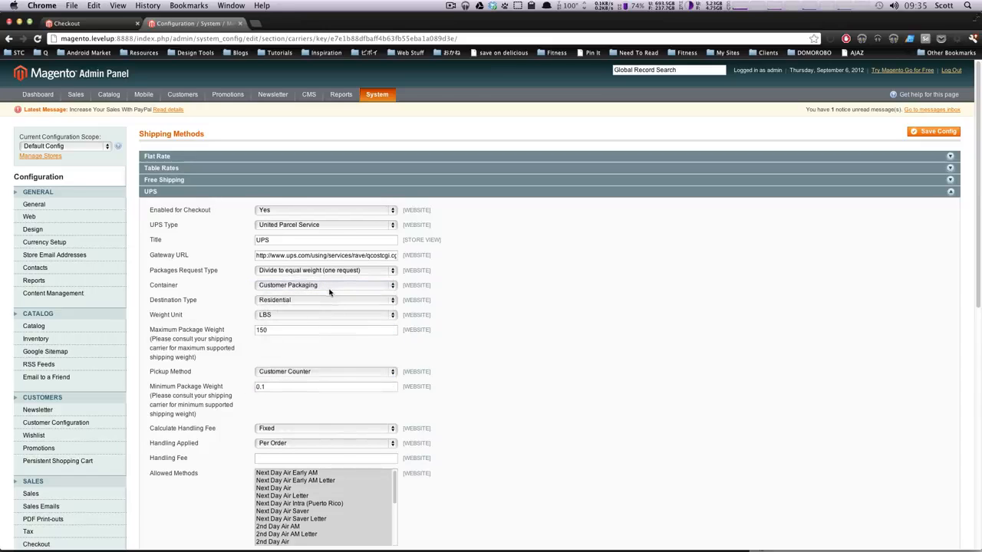
{"action": "left_click", "coordinate": [334, 288]}
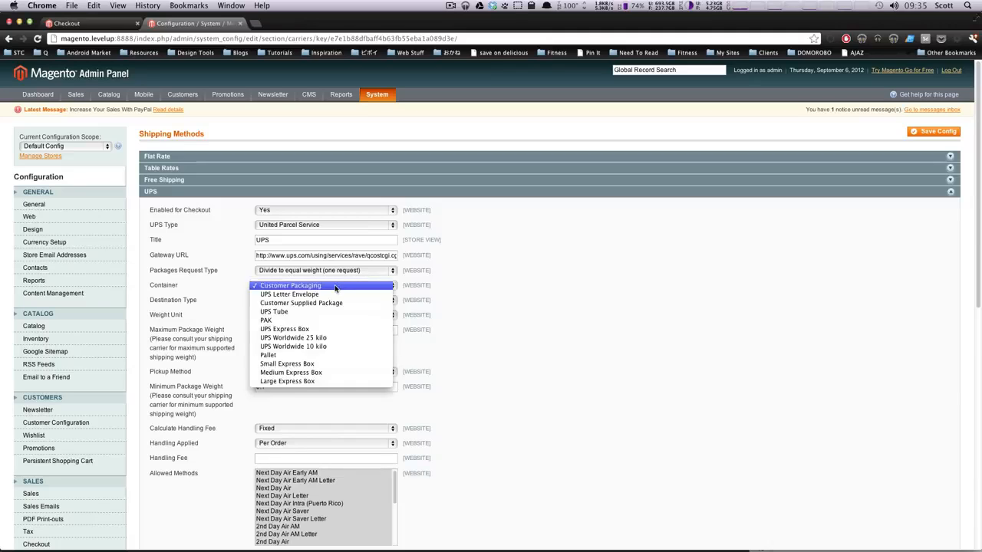
{"action": "left_click", "coordinate": [337, 288]}
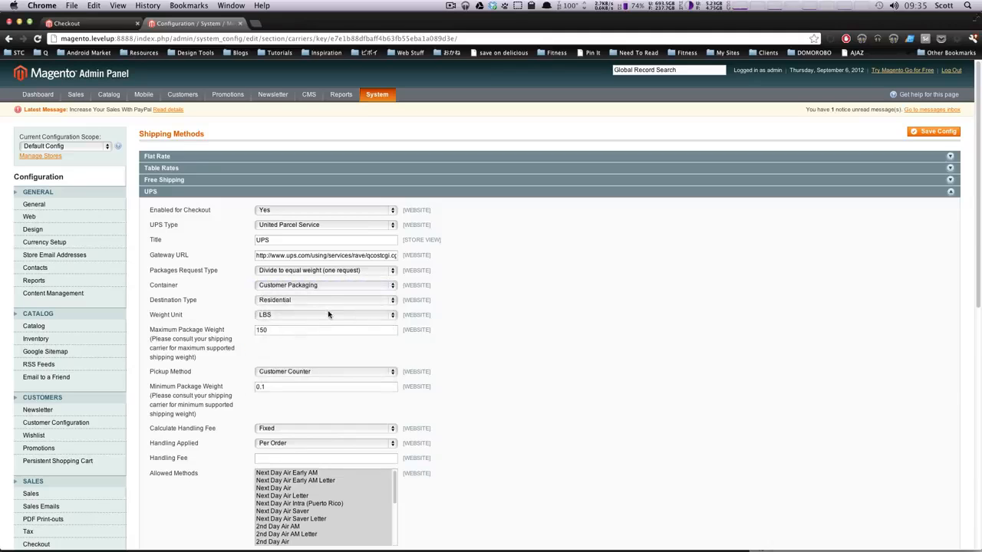
Check the available weight units for UPS and keep LBS.
{"action": "left_click", "coordinate": [328, 314]}
{"action": "left_click", "coordinate": [326, 315]}
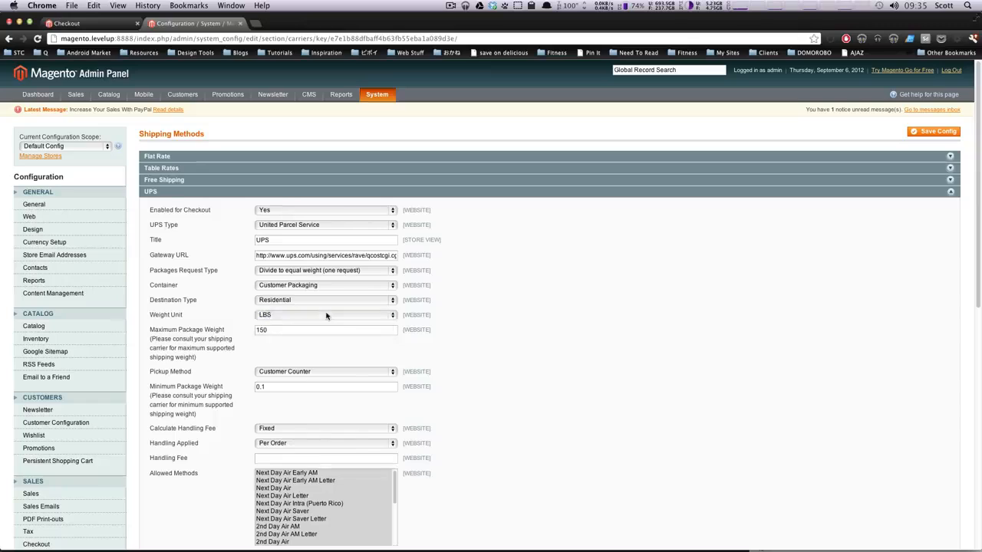
{"action": "left_click", "coordinate": [325, 315]}
{"action": "left_click", "coordinate": [326, 315]}
{"action": "left_click", "coordinate": [326, 315]}
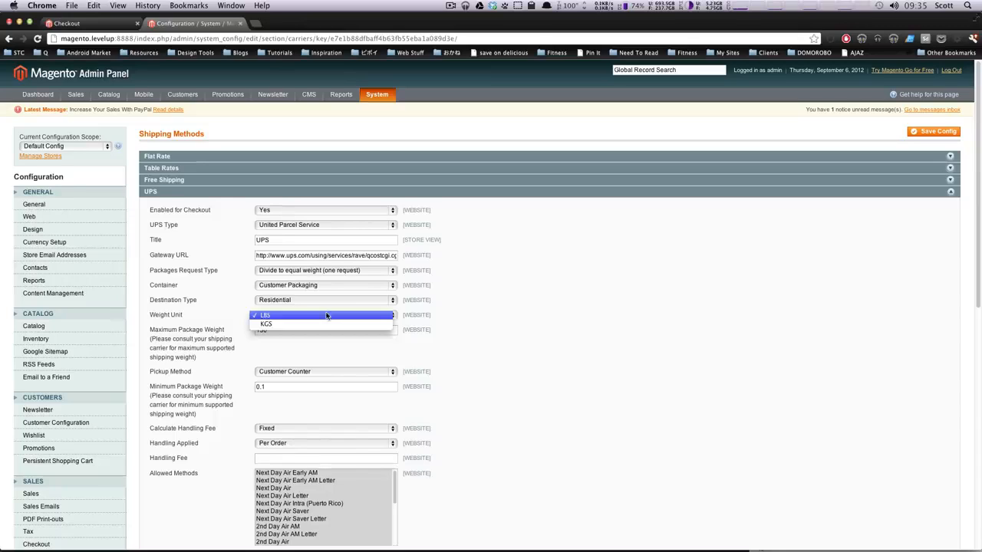
{"action": "left_click", "coordinate": [326, 316]}
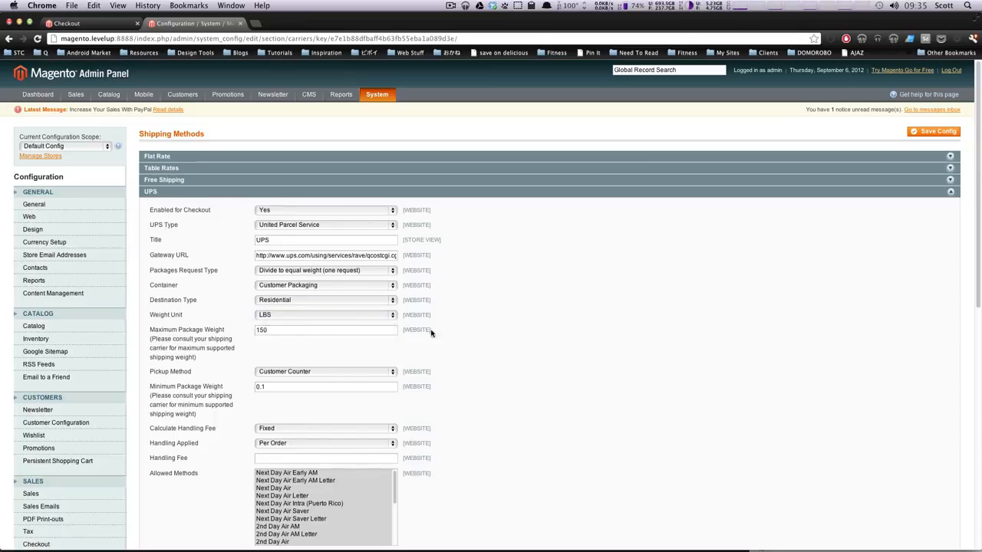
Examine the Maximum Package Weight value and its note about the carrier's supported weight.
{"action": "left_click_drag", "start_coordinate": [288, 330], "coordinate": [244, 329]}
{"action": "left_click", "coordinate": [270, 329]}
{"action": "left_click", "coordinate": [479, 333]}
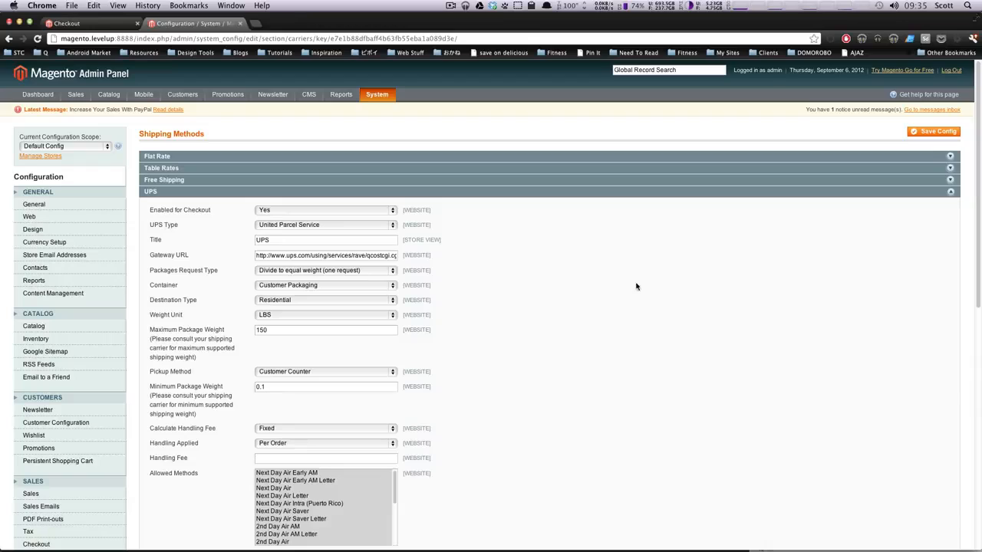
{"action": "left_click_drag", "start_coordinate": [194, 340], "coordinate": [307, 343]}
{"action": "left_click", "coordinate": [892, 308]}
Review the pickup methods, keep Customer Counter, and inspect the Minimum Package Weight value.
{"action": "left_click_drag", "start_coordinate": [980, 287], "coordinate": [979, 374]}
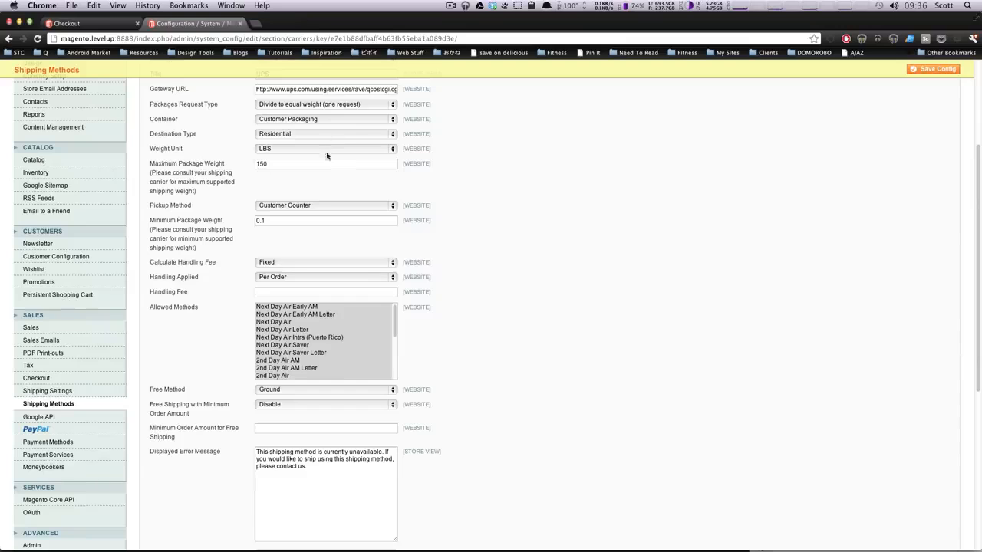
{"action": "left_click", "coordinate": [309, 205]}
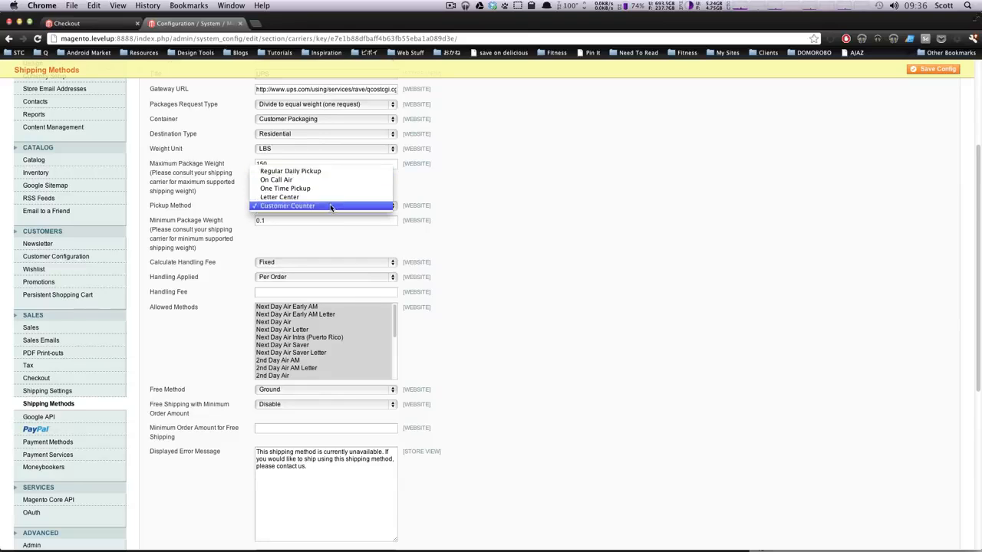
{"action": "left_click", "coordinate": [330, 207]}
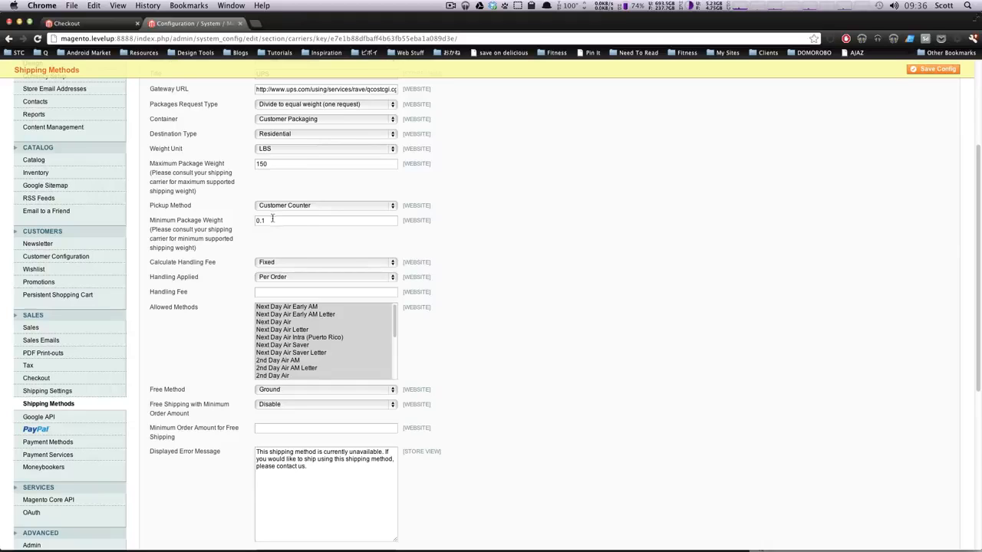
{"action": "left_click_drag", "start_coordinate": [265, 221], "coordinate": [261, 222]}
Configure a Fixed handling fee of 2 for UPS, applied Per Order.
{"action": "left_click", "coordinate": [367, 264]}
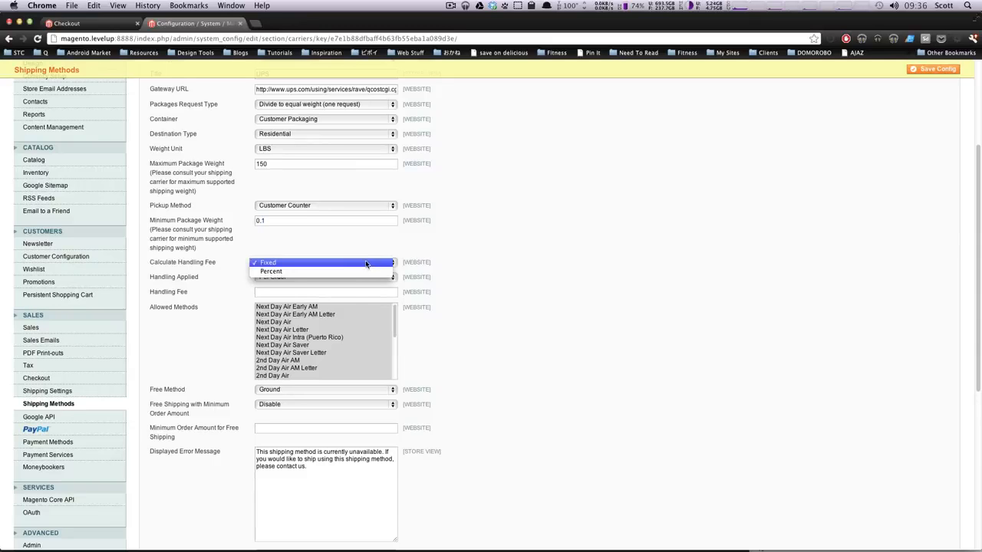
{"action": "left_click", "coordinate": [366, 264]}
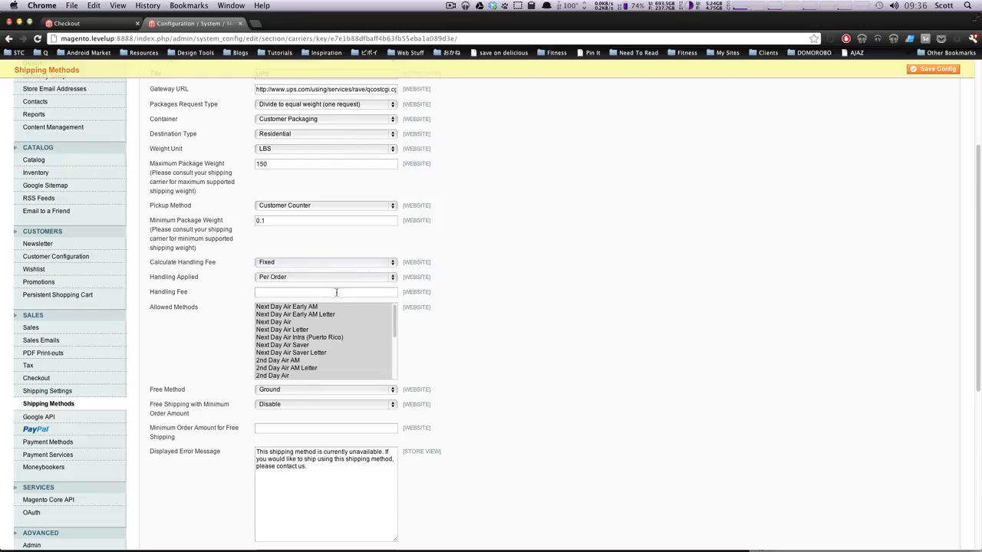
{"action": "left_click", "coordinate": [344, 277]}
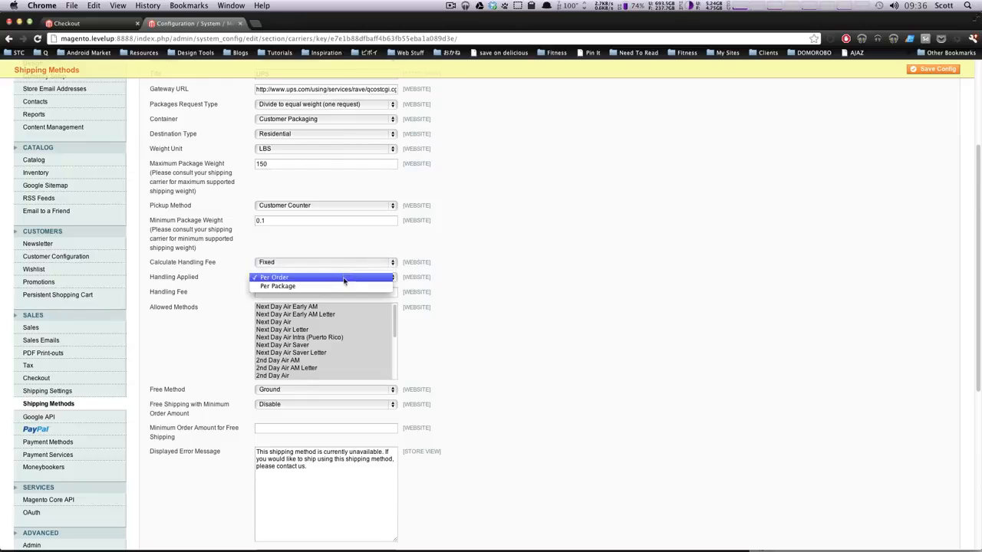
{"action": "left_click", "coordinate": [343, 278]}
{"action": "left_click", "coordinate": [336, 281]}
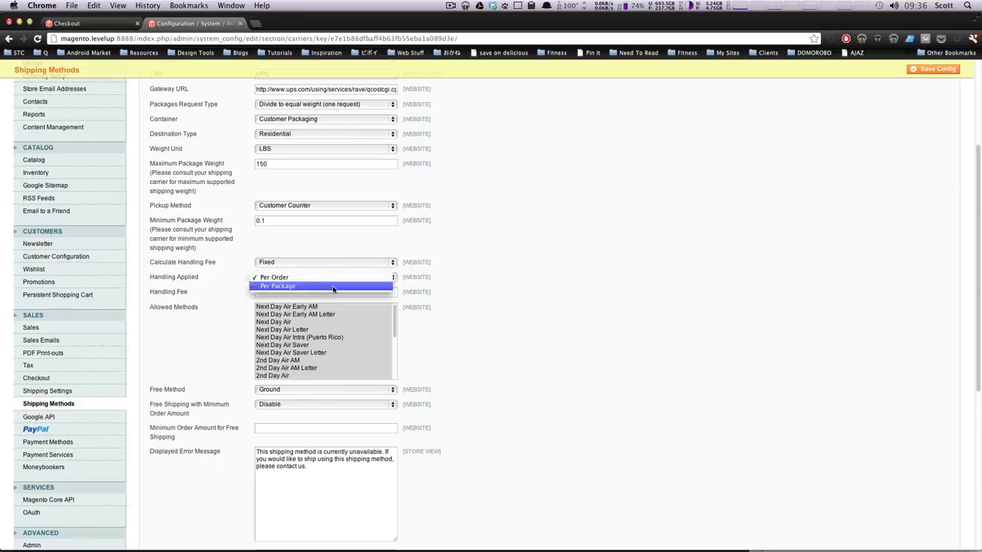
{"action": "left_click", "coordinate": [335, 284]}
{"action": "left_click", "coordinate": [335, 276]}
{"action": "left_click", "coordinate": [335, 271]}
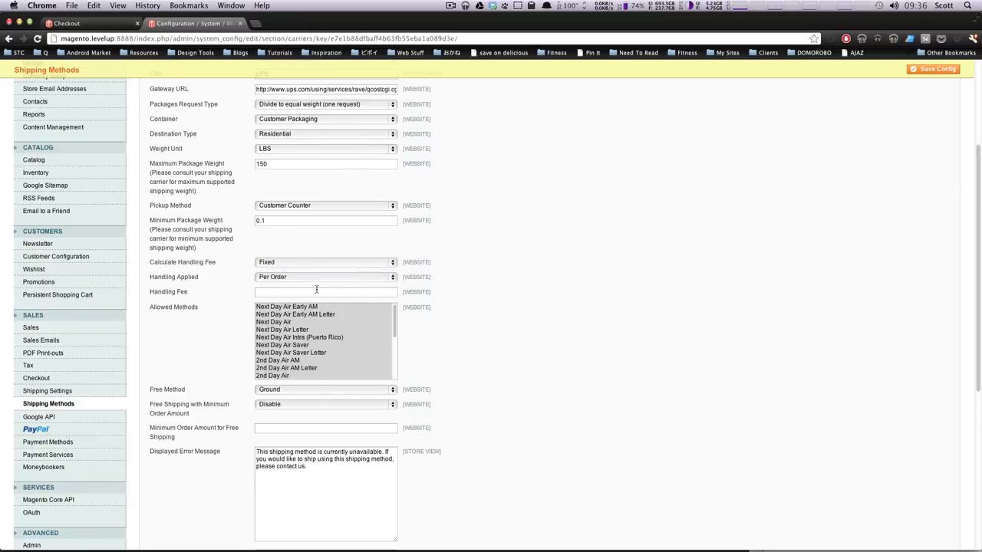
{"action": "left_click", "coordinate": [316, 291]}
{"action": "type", "text": "2"}
Try selecting individual entries in the UPS Allowed Methods list, and select all of the methods again.
{"action": "left_click_drag", "start_coordinate": [395, 322], "coordinate": [388, 337]}
{"action": "scroll", "coordinate": [376, 334], "scroll_direction": "up", "scroll_amount": 3}
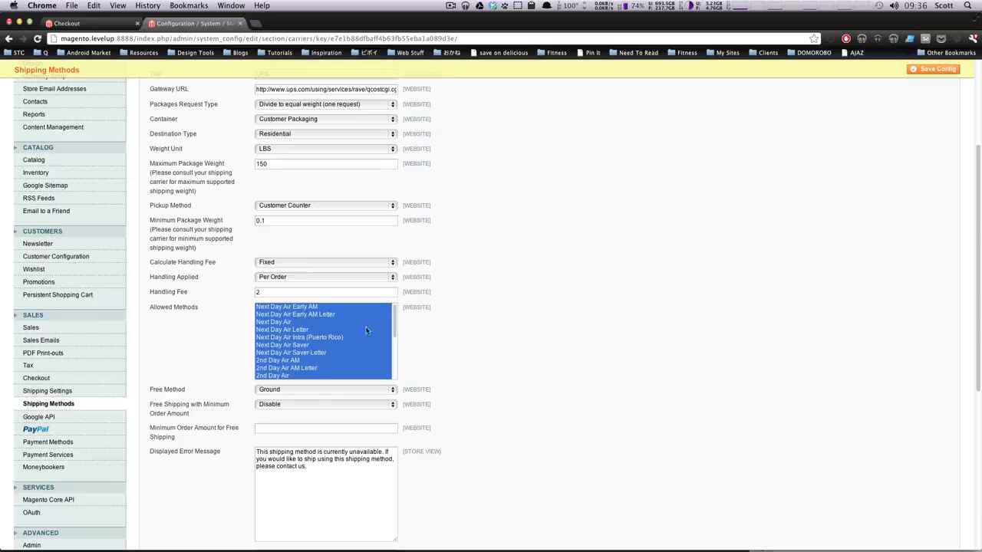
{"action": "left_click", "coordinate": [306, 344]}
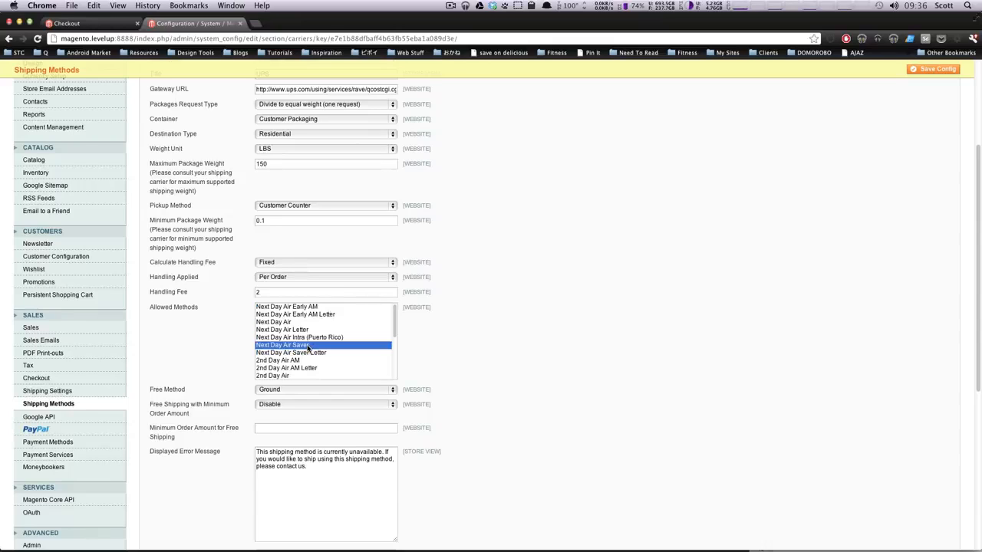
{"action": "left_click", "coordinate": [299, 330], "text": "shift"}
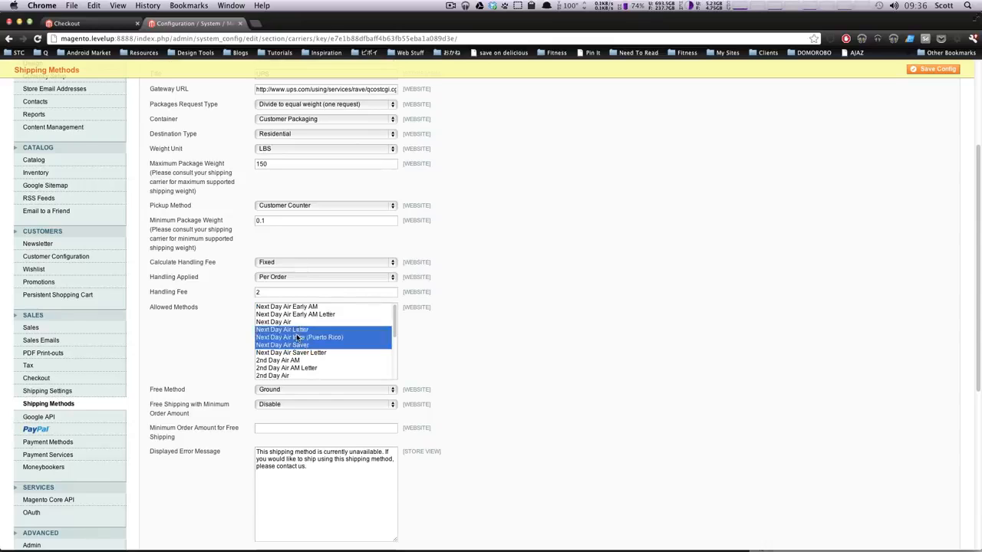
{"action": "left_click", "coordinate": [332, 307]}
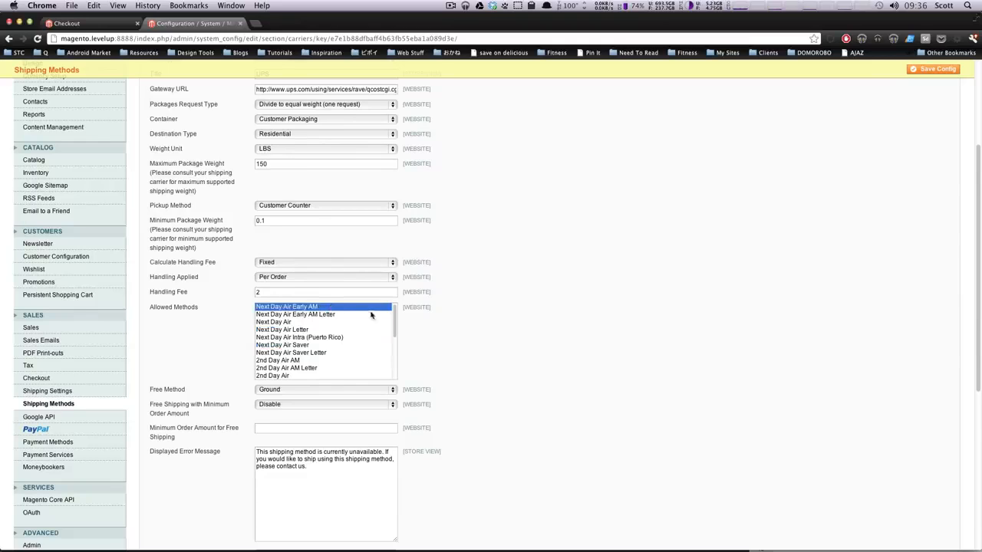
{"action": "left_click_drag", "start_coordinate": [396, 328], "coordinate": [396, 303]}
{"action": "left_click", "coordinate": [291, 375]}
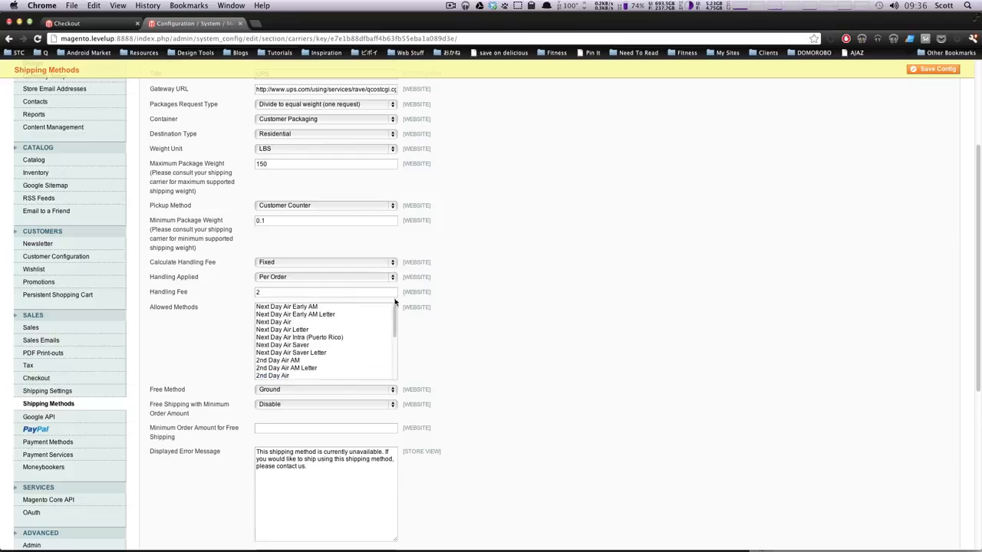
{"action": "left_click", "coordinate": [332, 308], "text": "shift"}
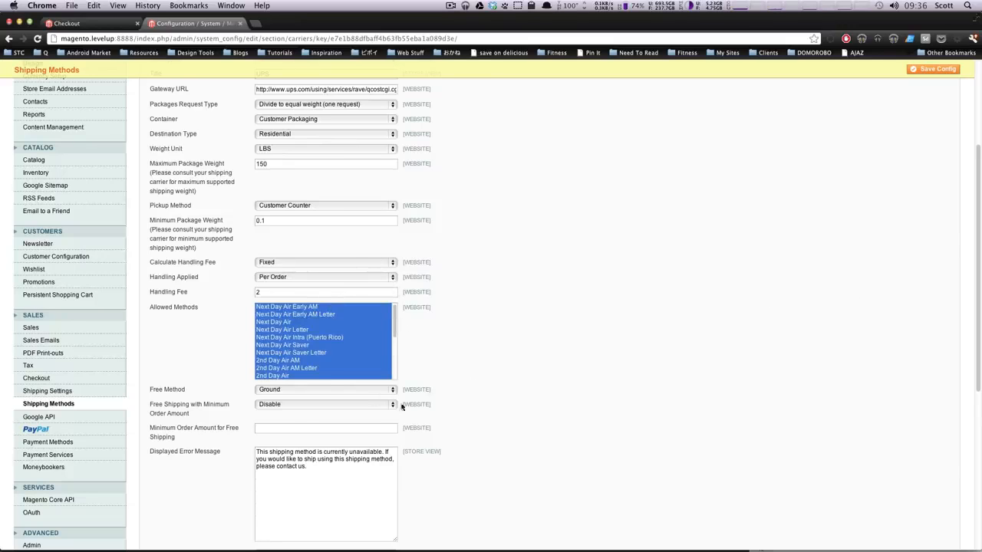
Set the UPS Free Method to None and enable Free Shipping with Minimum Order Amount, with a minimum of 100.
{"action": "left_click", "coordinate": [315, 391]}
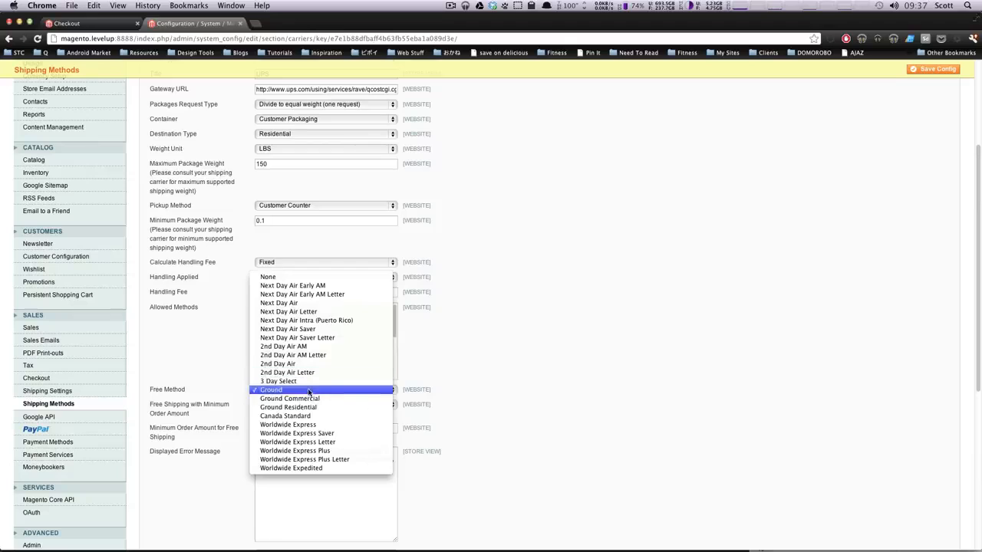
{"action": "left_click", "coordinate": [287, 283]}
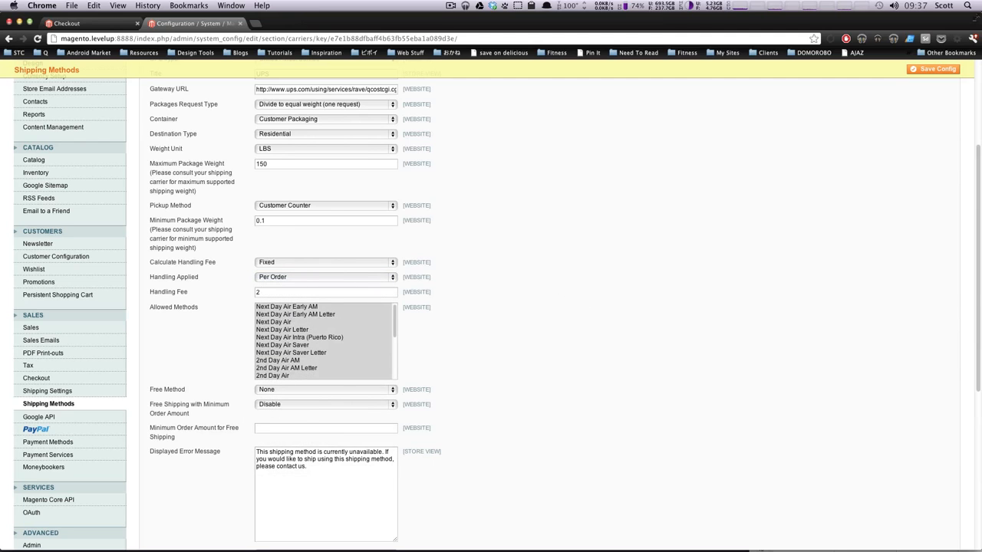
{"action": "left_click_drag", "start_coordinate": [977, 297], "coordinate": [979, 390]}
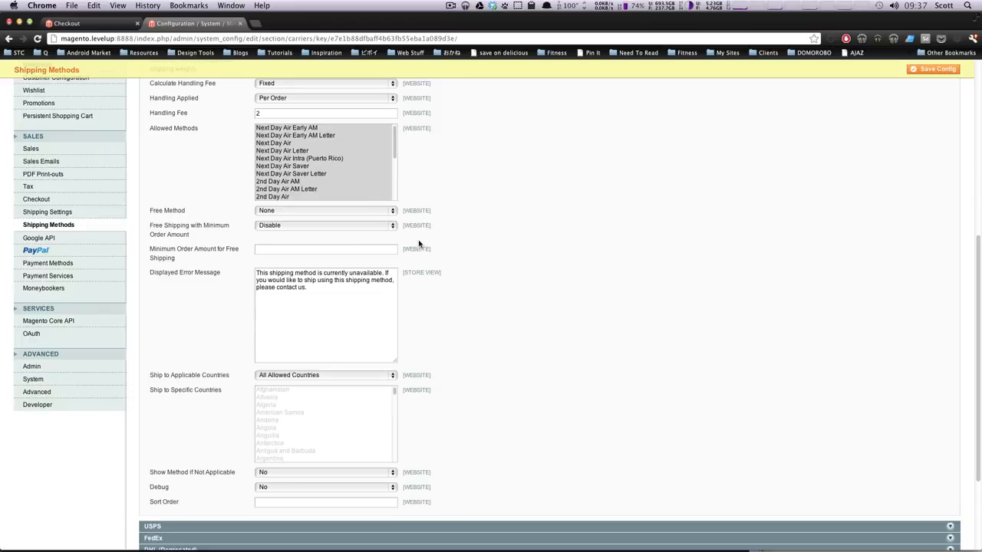
{"action": "left_click", "coordinate": [331, 226]}
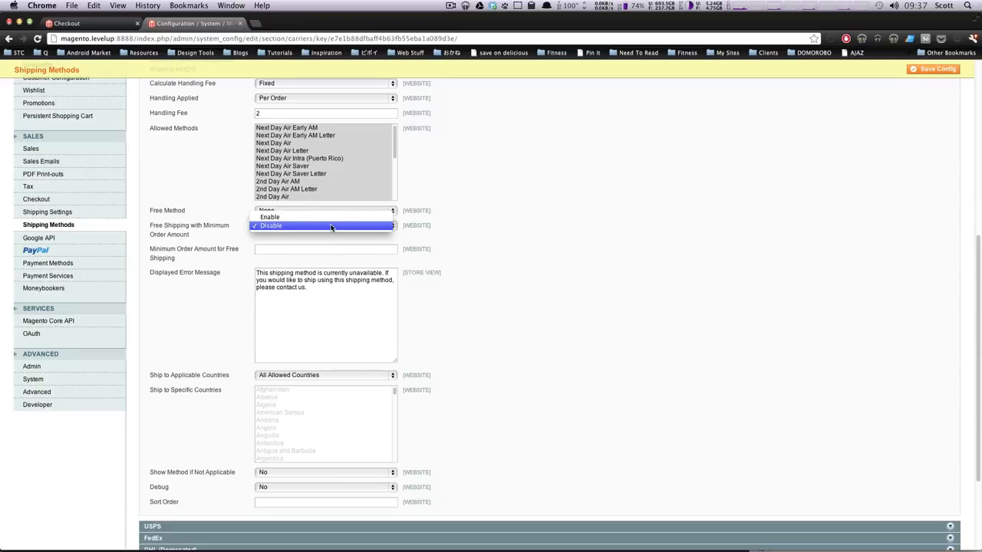
{"action": "left_click", "coordinate": [326, 217]}
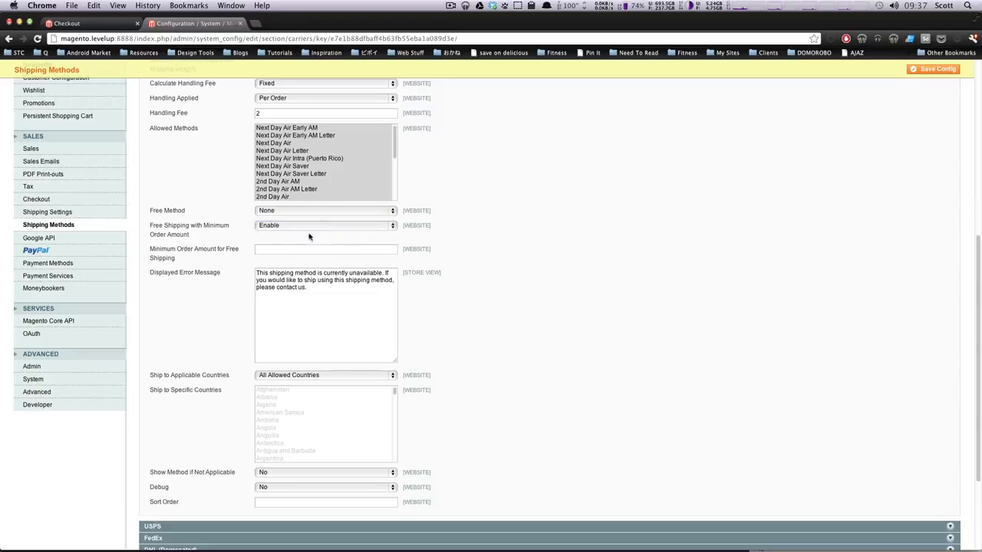
{"action": "left_click", "coordinate": [287, 250]}
{"action": "type", "text": "100"}
Set Free Shipping with Minimum Order Amount to Disable and review the displayed error message for UPS.
{"action": "left_click", "coordinate": [284, 228]}
{"action": "left_click", "coordinate": [285, 234]}
{"action": "left_click_drag", "start_coordinate": [306, 285], "coordinate": [270, 267]}
{"action": "left_click", "coordinate": [341, 291]}
{"action": "left_click_drag", "start_coordinate": [347, 294], "coordinate": [282, 281]}
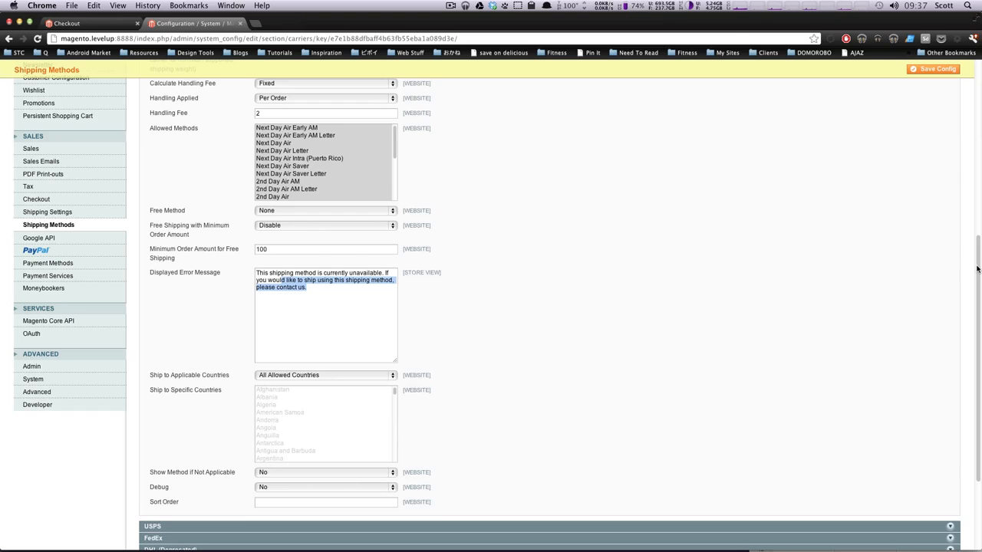
Restrict UPS shipping to Specific Countries, selecting only United States.
{"action": "scroll", "coordinate": [963, 276], "scroll_direction": "down", "scroll_amount": 3}
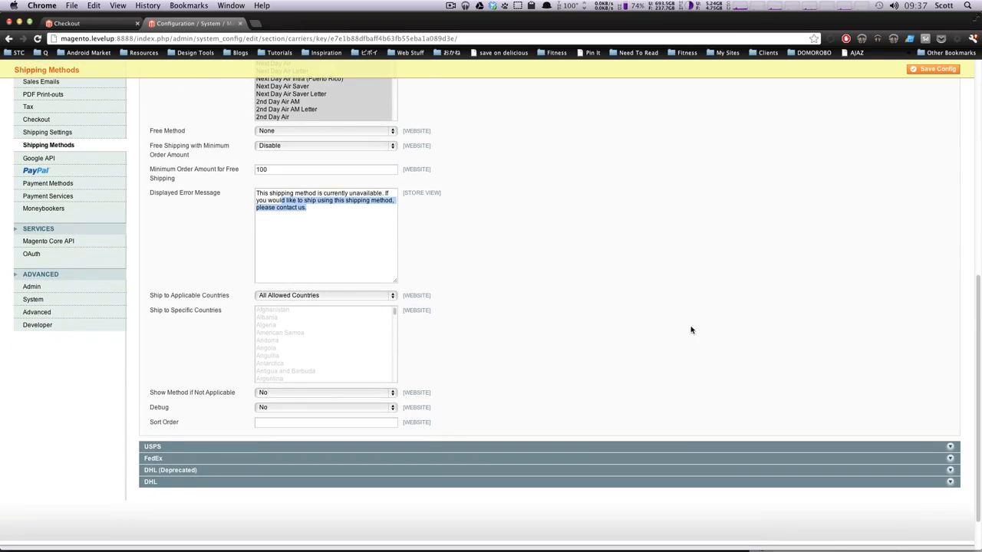
{"action": "left_click", "coordinate": [338, 294]}
{"action": "left_click", "coordinate": [330, 305]}
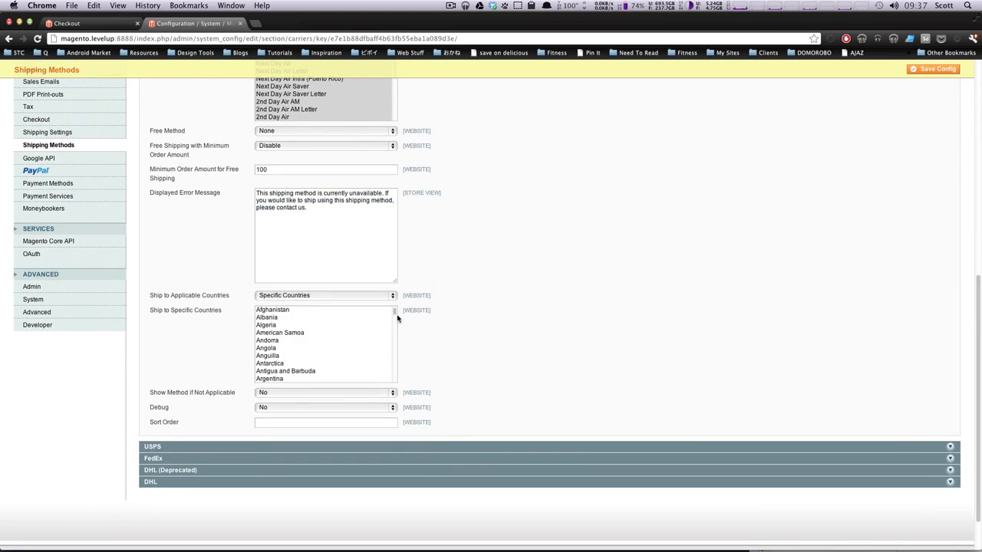
{"action": "left_click_drag", "start_coordinate": [395, 312], "coordinate": [395, 376]}
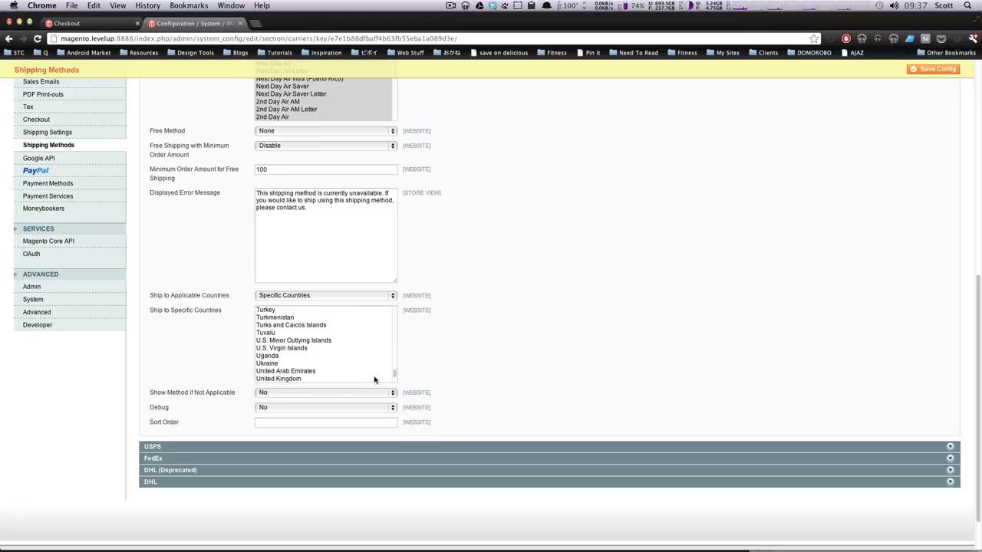
{"action": "scroll", "coordinate": [392, 378], "scroll_direction": "down", "scroll_amount": 2}
{"action": "left_click", "coordinate": [286, 355]}
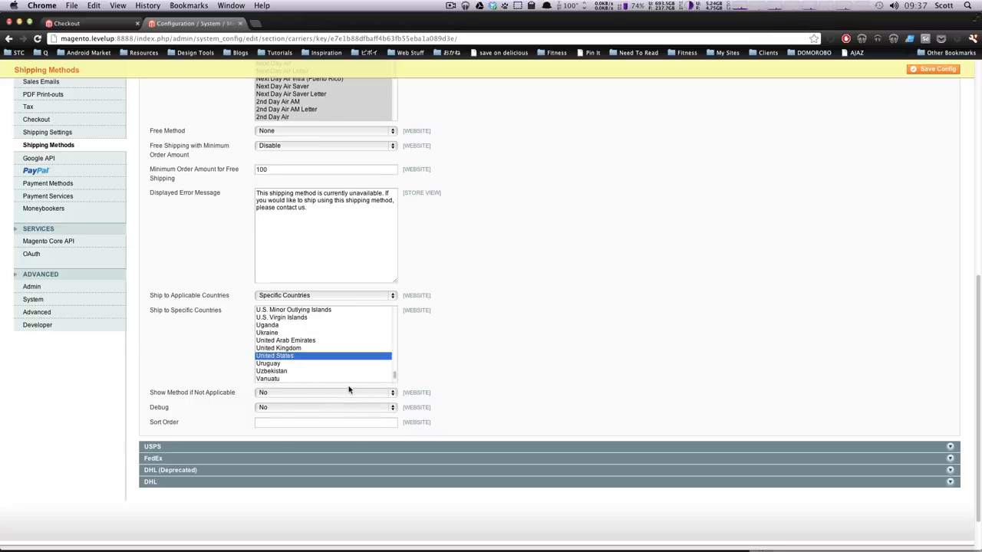
Keep Show Method if Not Applicable and Debug at No for UPS, and set its Sort Order to 0.
{"action": "left_click", "coordinate": [286, 394]}
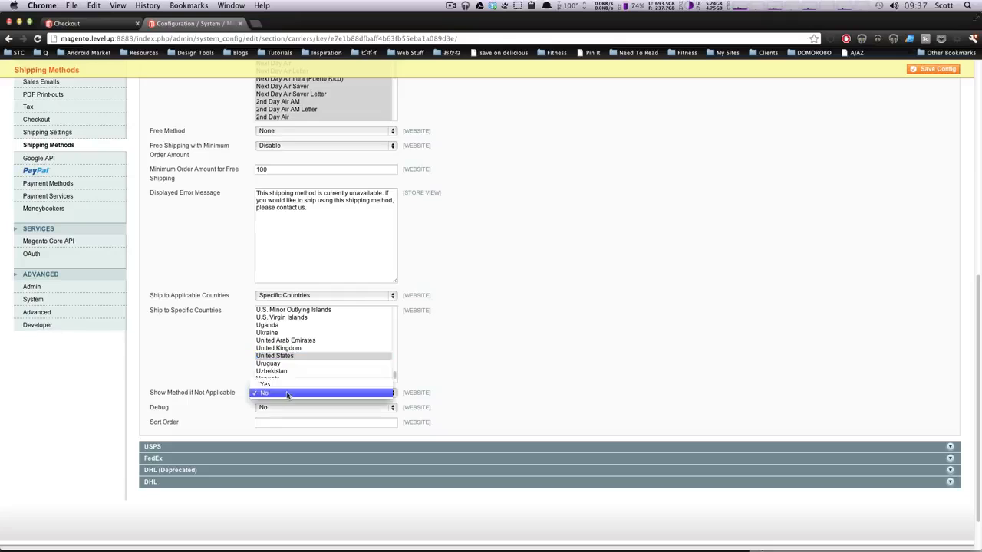
{"action": "left_click", "coordinate": [286, 394]}
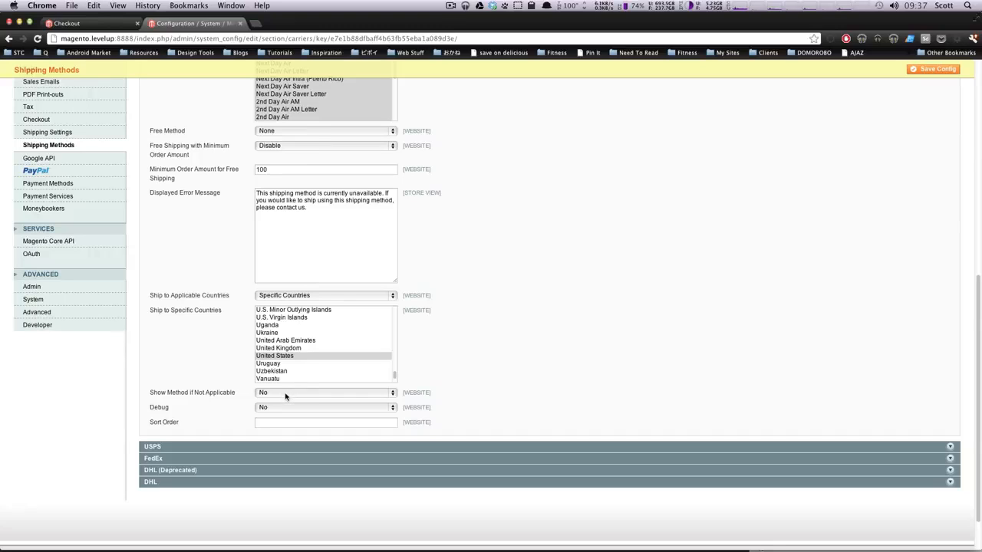
{"action": "left_click", "coordinate": [291, 408]}
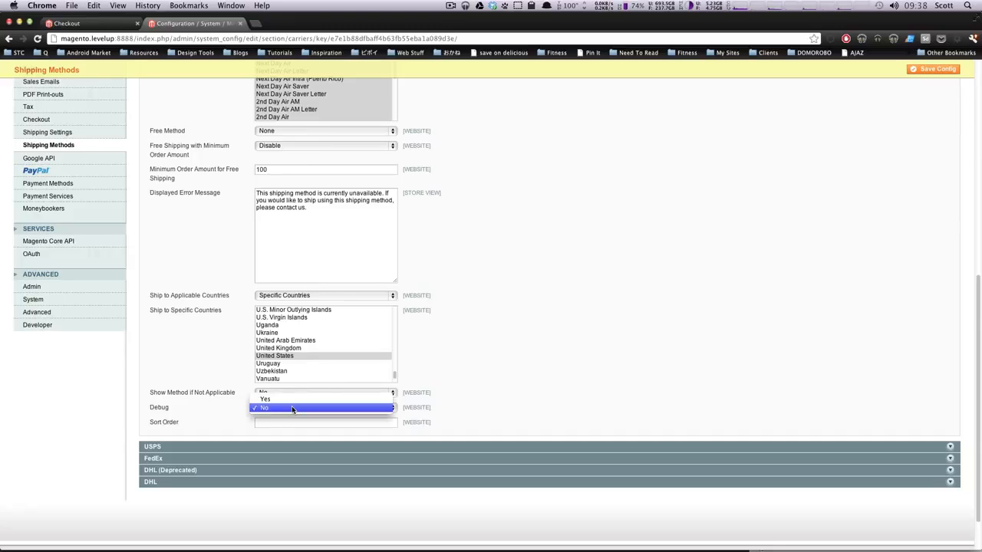
{"action": "left_click", "coordinate": [291, 408]}
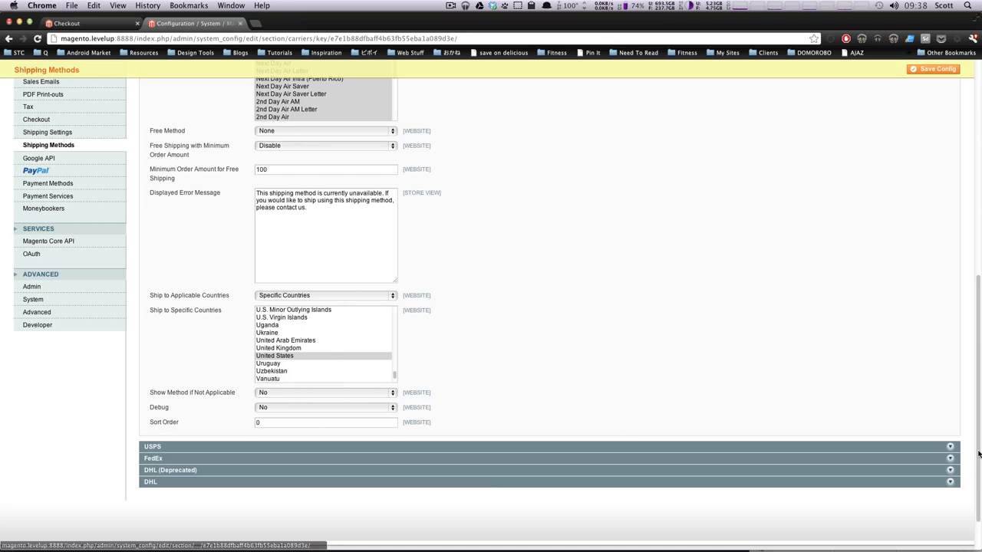
Set the Sort Order of the Flat Rate method to 1 and save the configuration.
{"action": "scroll", "coordinate": [596, 279], "scroll_direction": "up", "scroll_amount": 5}
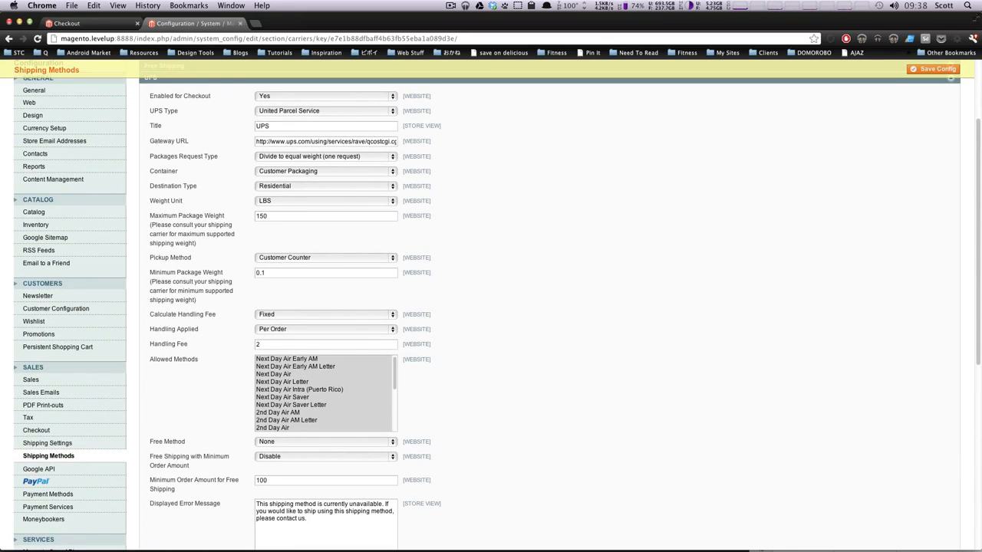
{"action": "scroll", "coordinate": [979, 192], "scroll_direction": "up", "scroll_amount": 3}
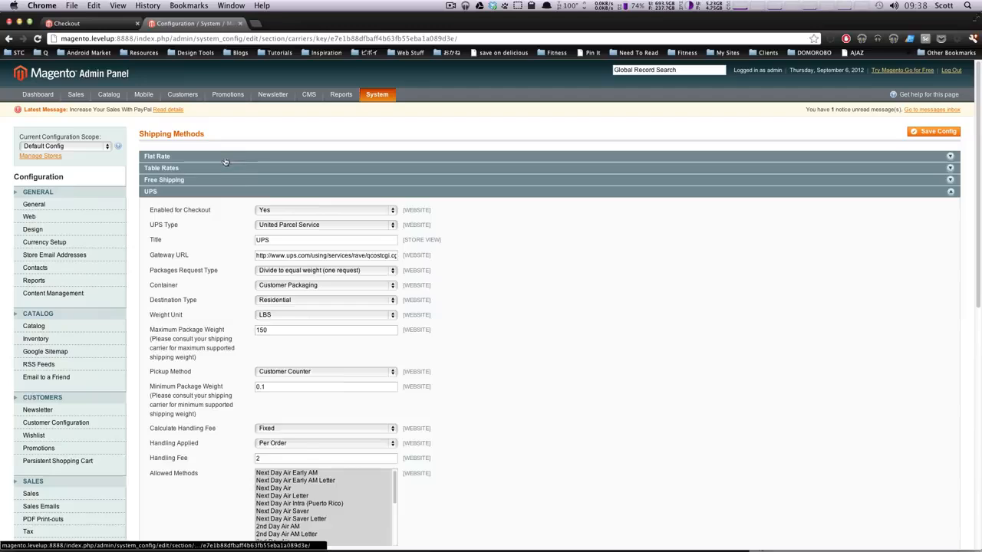
{"action": "left_click", "coordinate": [226, 158]}
{"action": "left_click", "coordinate": [269, 495]}
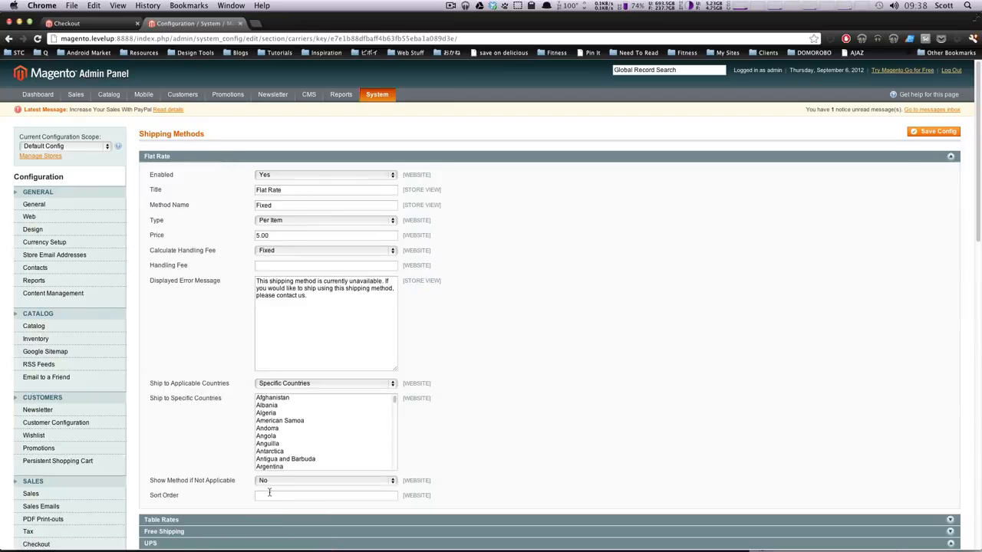
{"action": "type", "text": "1"}
{"action": "left_click", "coordinate": [934, 131]}
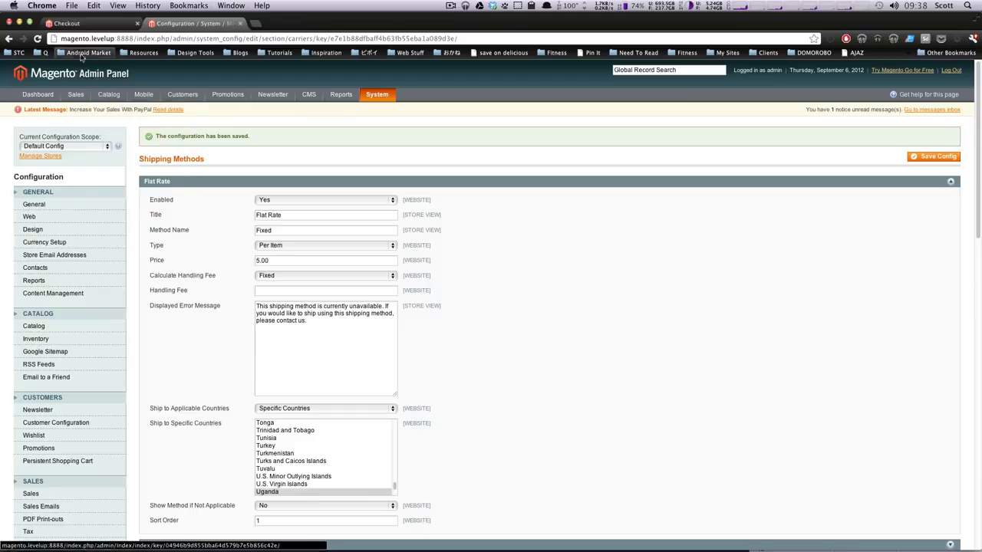
Reload the storefront checkout page and proceed with checkout as a guest.
{"action": "left_click", "coordinate": [80, 24]}
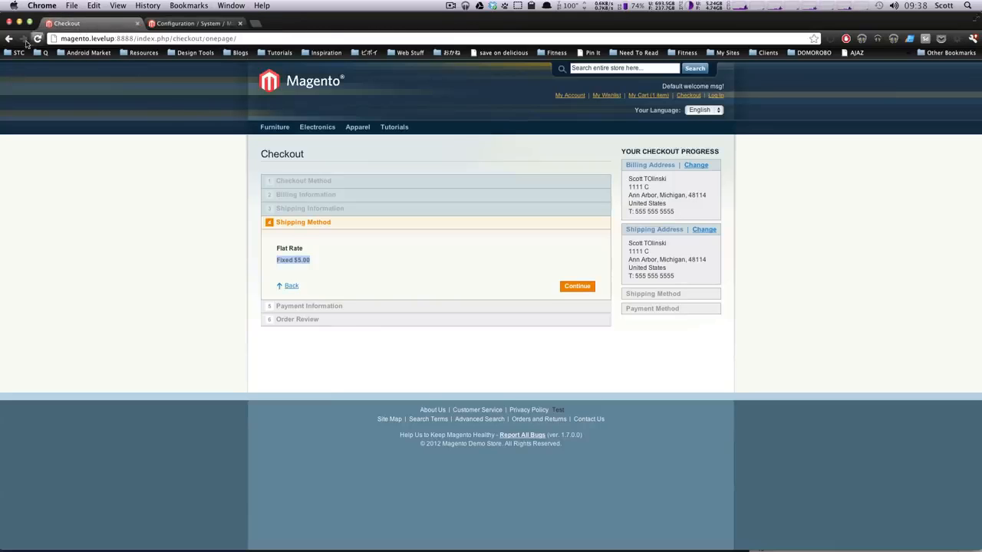
{"action": "left_click", "coordinate": [36, 39]}
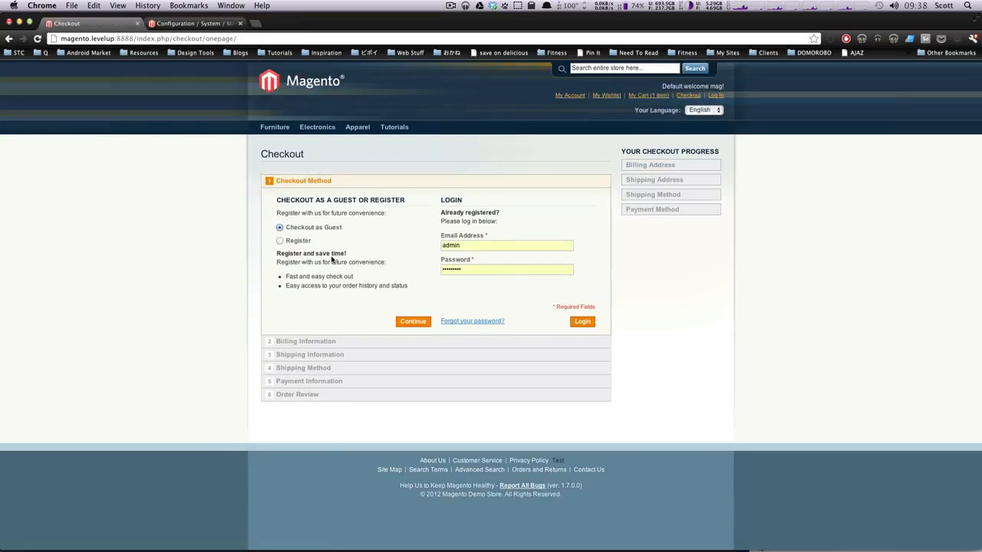
{"action": "left_click", "coordinate": [412, 322]}
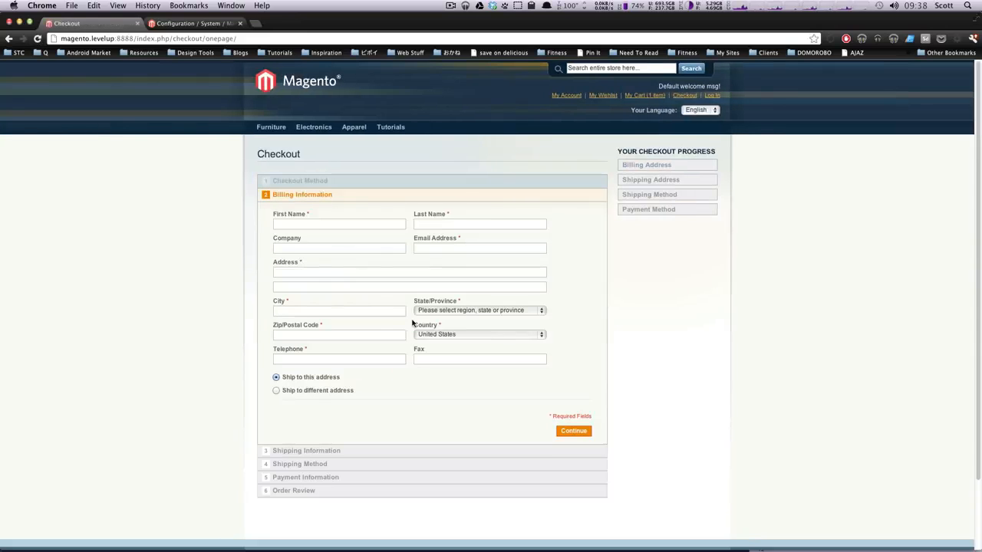
Fill in the billing form with the customer's name, e-mail, address and telephone, choose Ship to this address, and continue.
{"action": "left_click", "coordinate": [294, 223]}
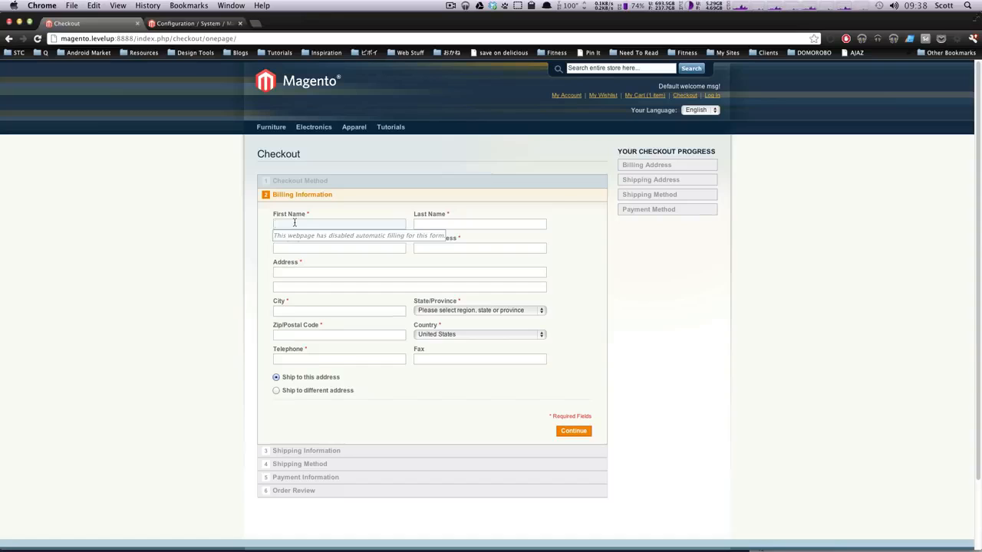
{"action": "type", "text": "Scott"}
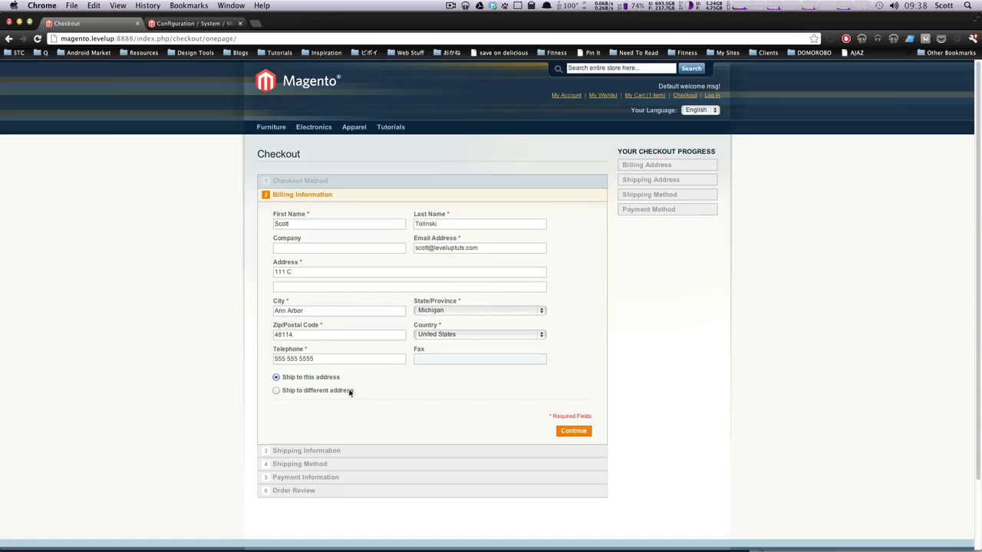
{"action": "left_click", "coordinate": [276, 390]}
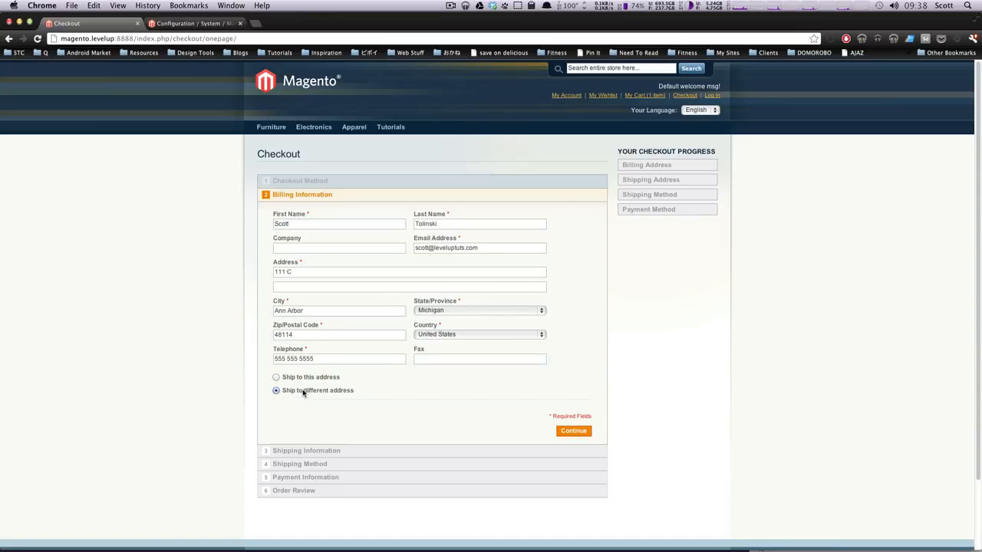
{"action": "left_click", "coordinate": [276, 377]}
{"action": "left_click_drag", "start_coordinate": [303, 377], "coordinate": [340, 376]}
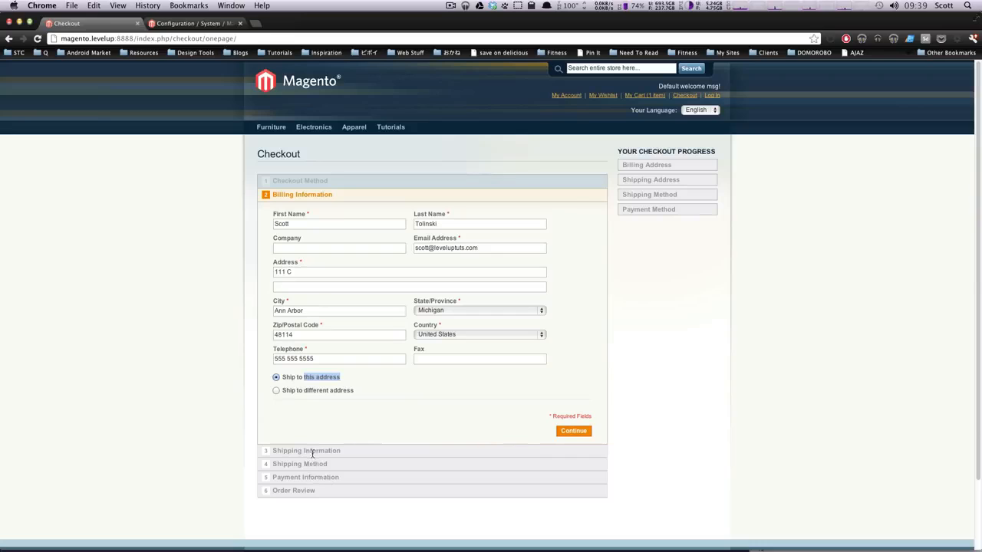
{"action": "left_click", "coordinate": [573, 431]}
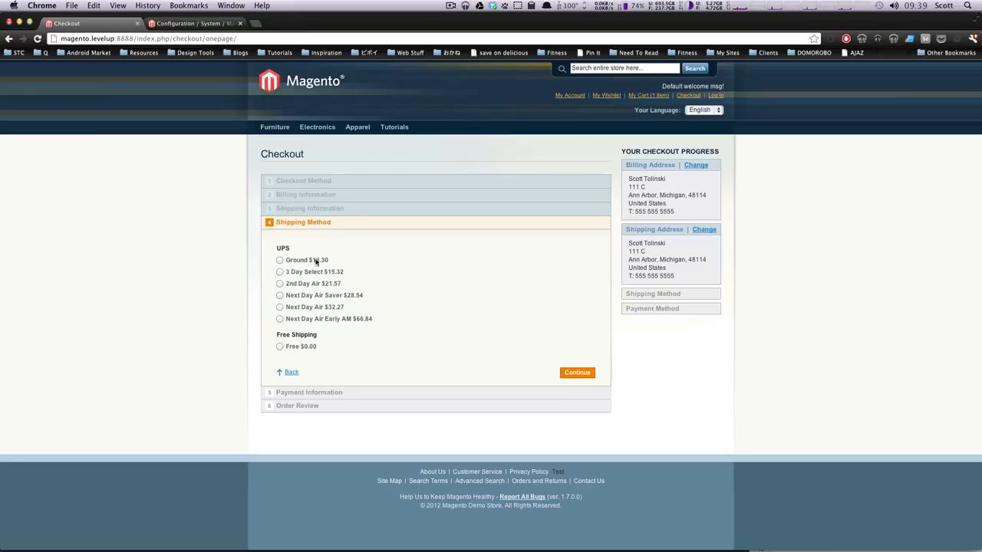
Examine the UPS shipping options and their rates in the checkout, and return to the shipping methods configuration.
{"action": "left_click_drag", "start_coordinate": [290, 247], "coordinate": [277, 247]}
{"action": "left_click_drag", "start_coordinate": [323, 271], "coordinate": [330, 281]}
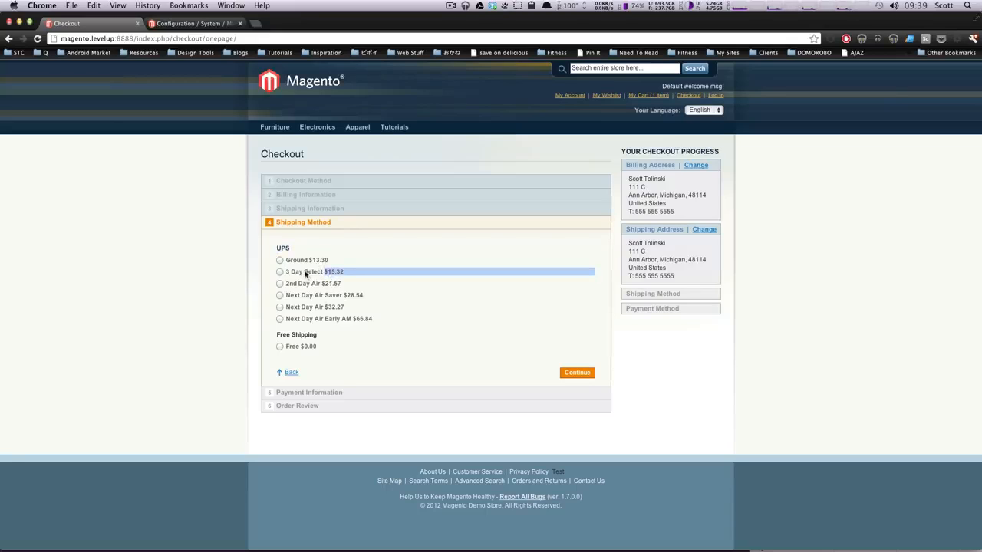
{"action": "left_click", "coordinate": [317, 262]}
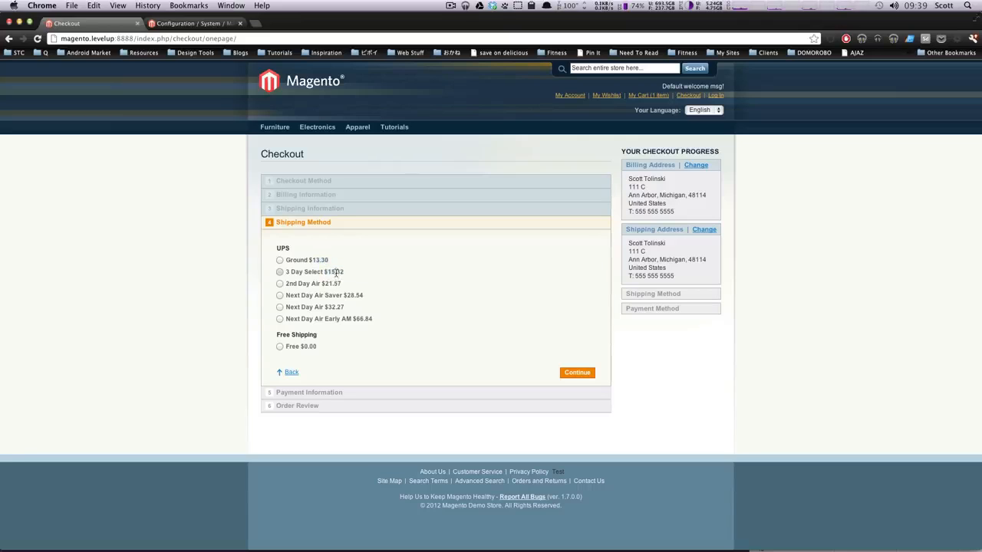
{"action": "left_click", "coordinate": [336, 273]}
{"action": "left_click", "coordinate": [315, 298]}
{"action": "left_click", "coordinate": [310, 320]}
{"action": "left_click", "coordinate": [190, 23]}
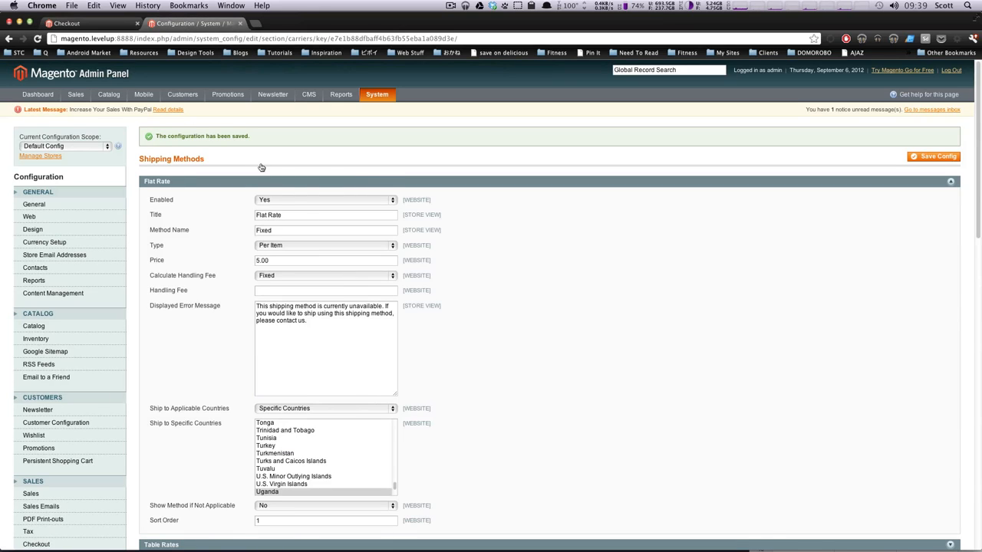
Collapse the Flat Rate settings and select only 2nd Day Air AM in the UPS Allowed Methods.
{"action": "left_click", "coordinate": [339, 182]}
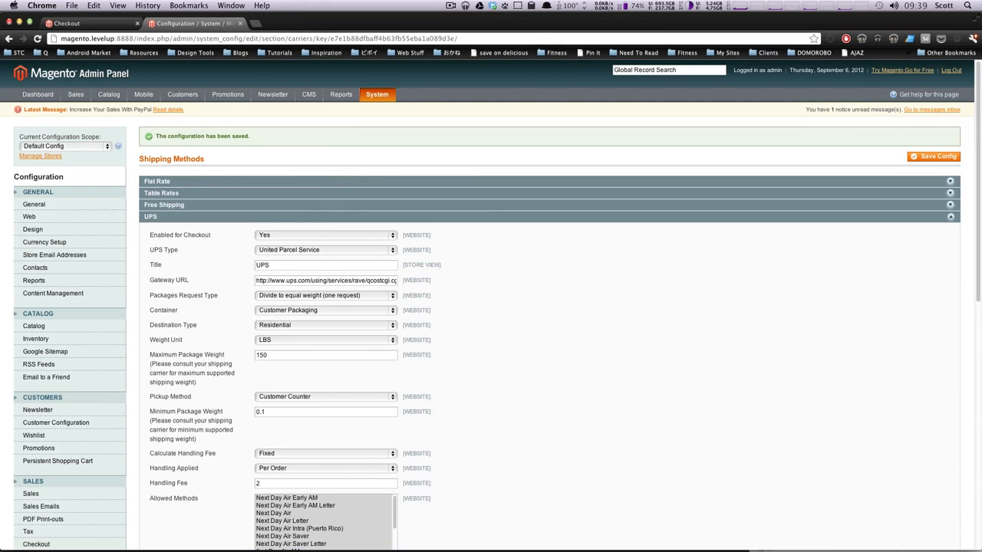
{"action": "scroll", "coordinate": [976, 291], "scroll_direction": "down", "scroll_amount": 3}
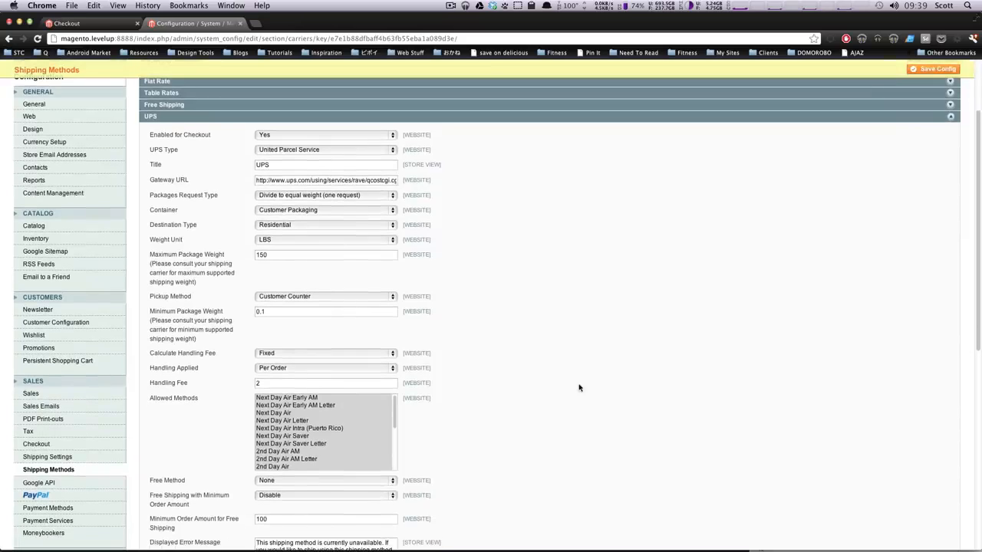
{"action": "left_click", "coordinate": [326, 413]}
{"action": "left_click", "coordinate": [303, 451]}
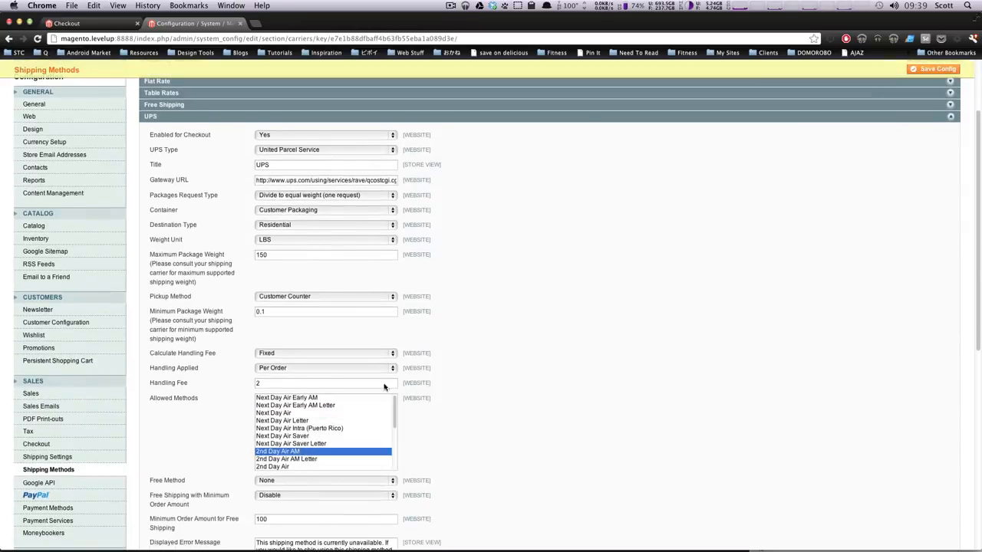
Return to the storefront checkout, choose UPS Ground as the shipping method, and continue to the payment information.
{"action": "left_click", "coordinate": [123, 24]}
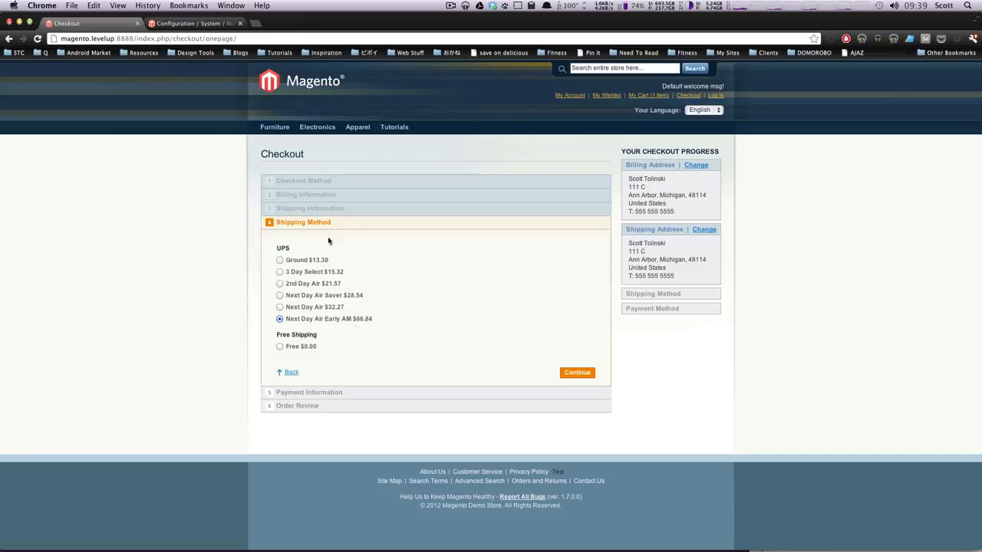
{"action": "left_click", "coordinate": [281, 346]}
{"action": "left_click", "coordinate": [279, 261]}
{"action": "left_click", "coordinate": [576, 373]}
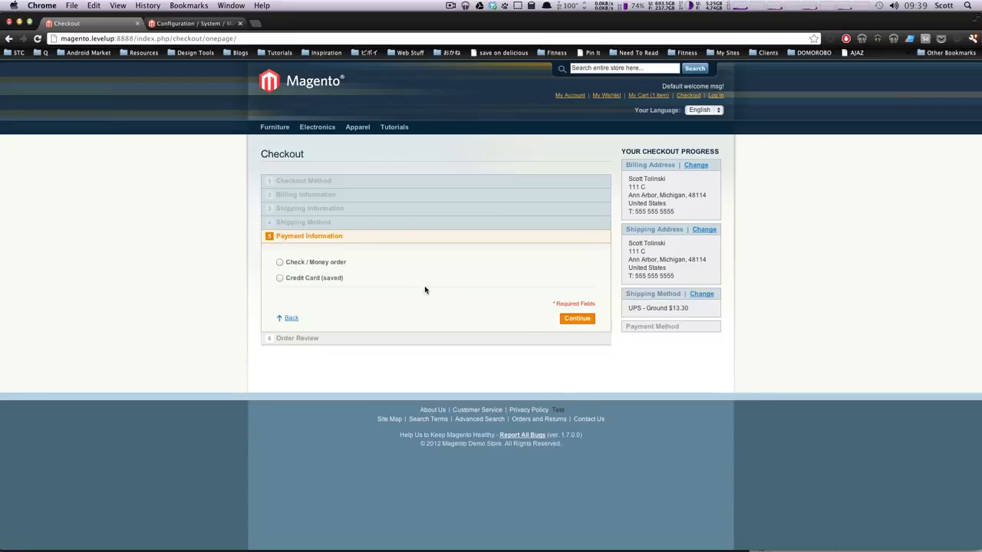
{"action": "mouse_move", "coordinate": [692, 308]}
{"action": "left_mouse_down"}
{"action": "mouse_move", "coordinate": [626, 307]}
{"action": "mouse_move", "coordinate": [704, 316]}
{"action": "left_mouse_up"}
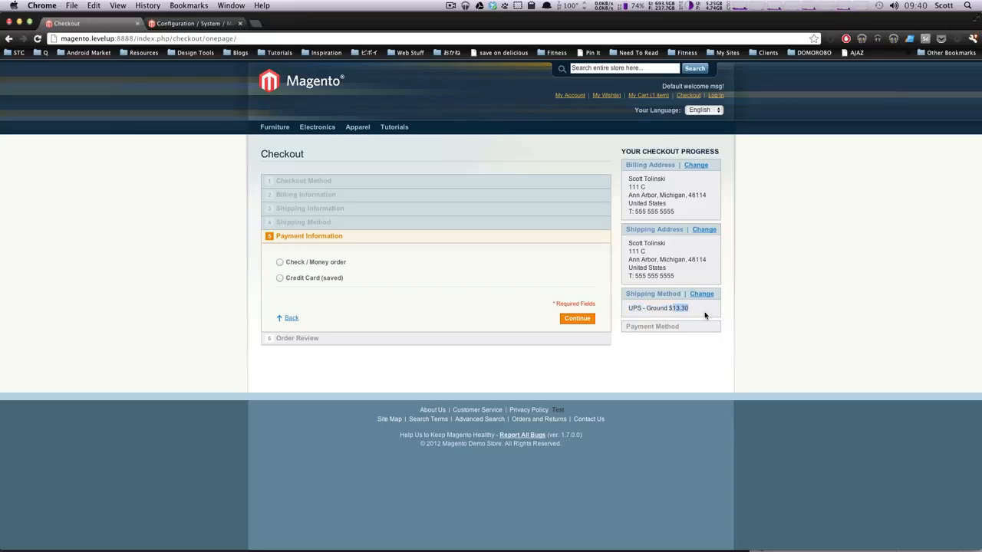
Choose Check / Money order as the payment method and review the product, shipping charge and grand total of the order.
{"action": "left_click", "coordinate": [279, 262]}
{"action": "left_click", "coordinate": [577, 322]}
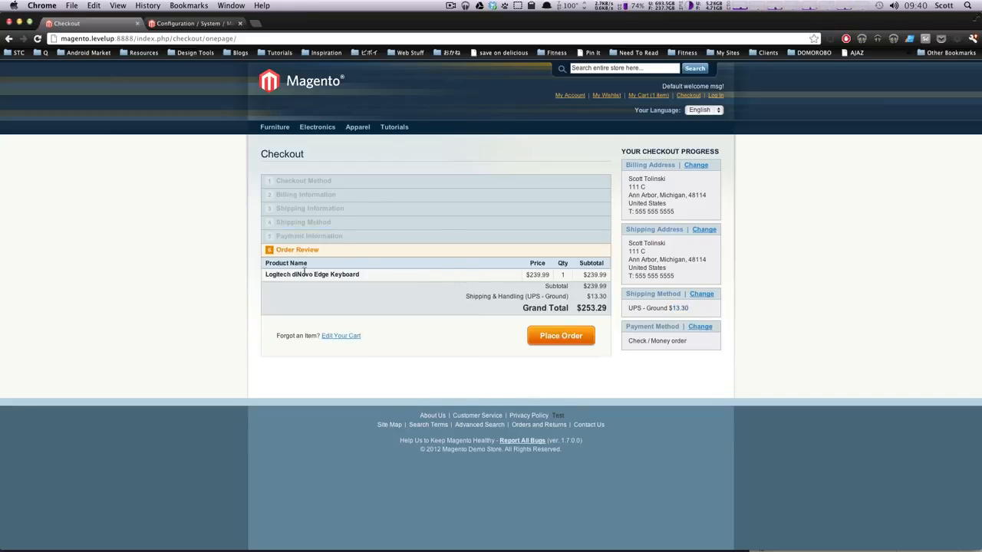
{"action": "mouse_move", "coordinate": [301, 274]}
{"action": "left_mouse_down"}
{"action": "mouse_move", "coordinate": [421, 277]}
{"action": "mouse_move", "coordinate": [318, 275]}
{"action": "left_mouse_up"}
{"action": "left_click_drag", "start_coordinate": [538, 274], "coordinate": [601, 308]}
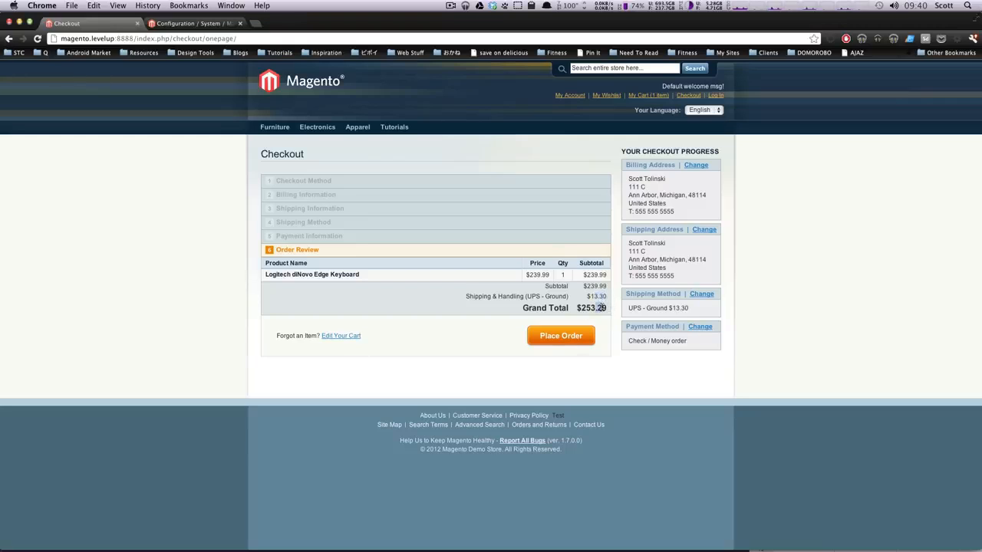
Place the order and continue shopping from the order confirmation page.
{"action": "left_click", "coordinate": [544, 337]}
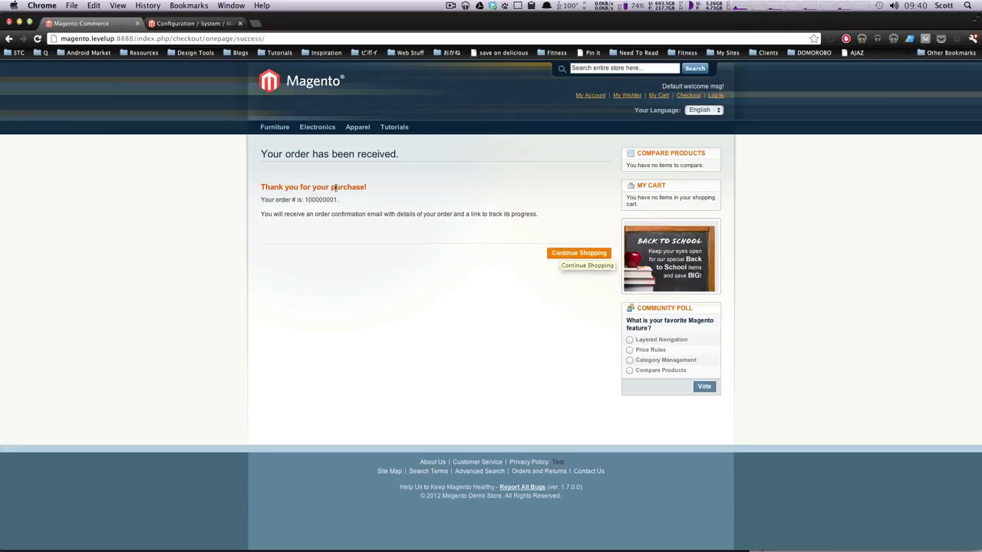
{"action": "left_click_drag", "start_coordinate": [326, 187], "coordinate": [502, 251]}
{"action": "left_click", "coordinate": [581, 253]}
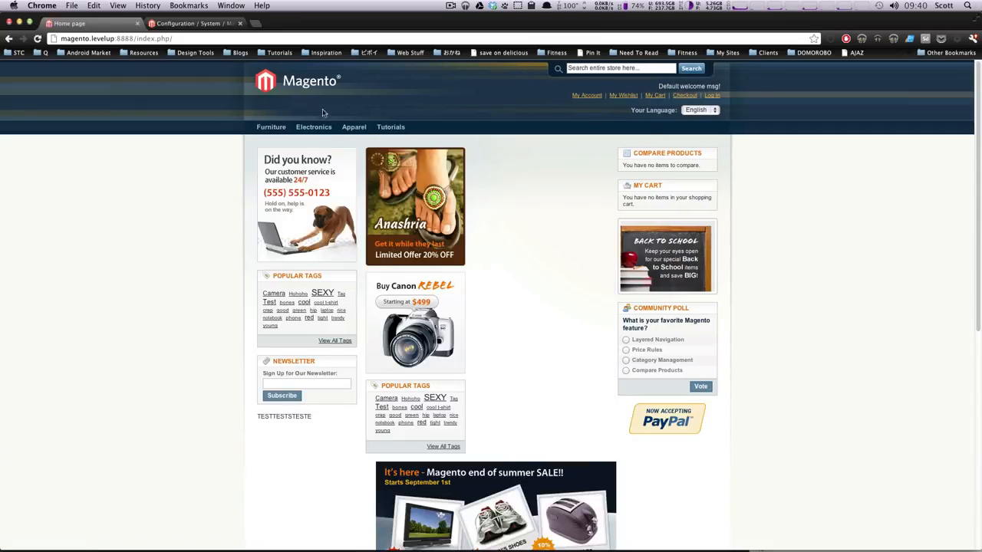
Examine the placed order in the admin panel's sales orders list, and go to the admin dashboard.
{"action": "left_click", "coordinate": [167, 23]}
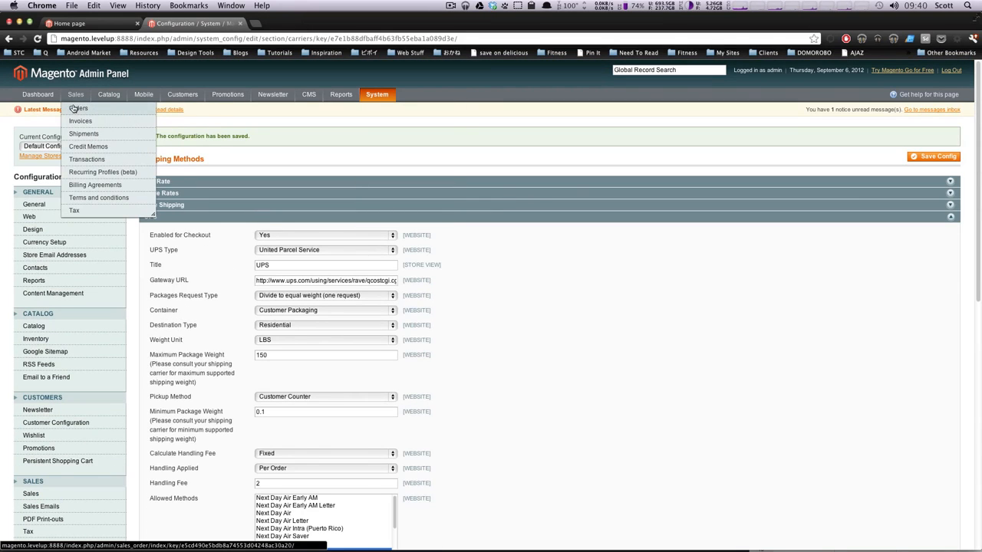
{"action": "left_click", "coordinate": [73, 109]}
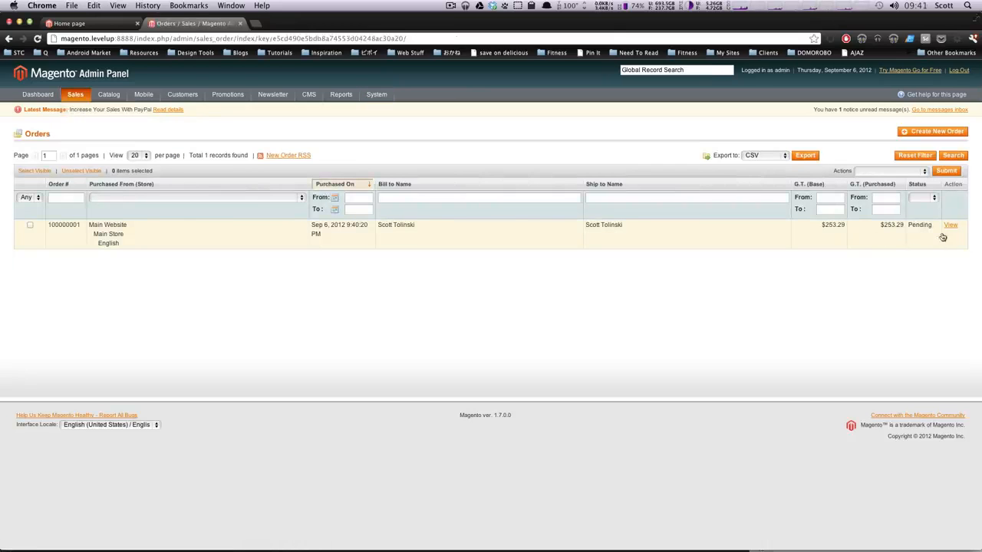
{"action": "left_click", "coordinate": [33, 95]}
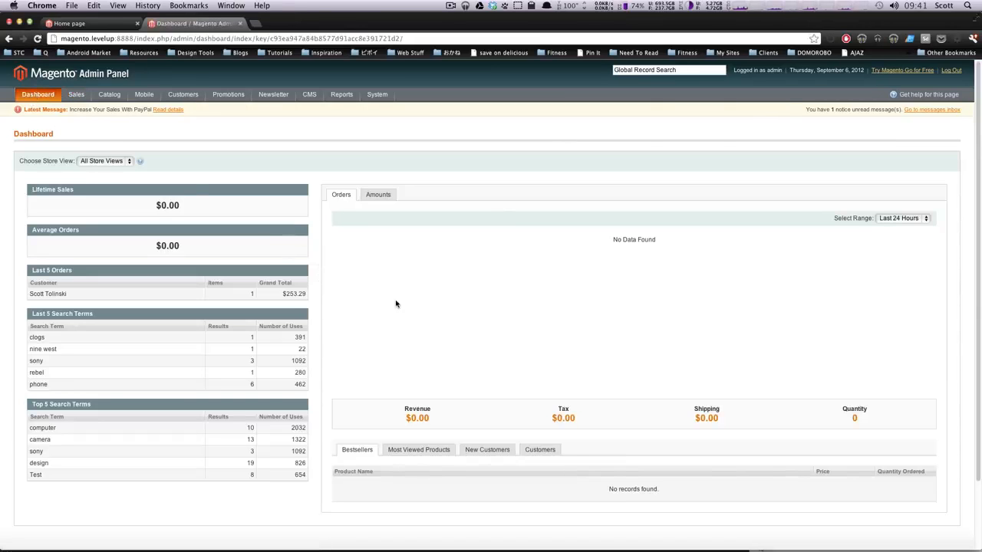